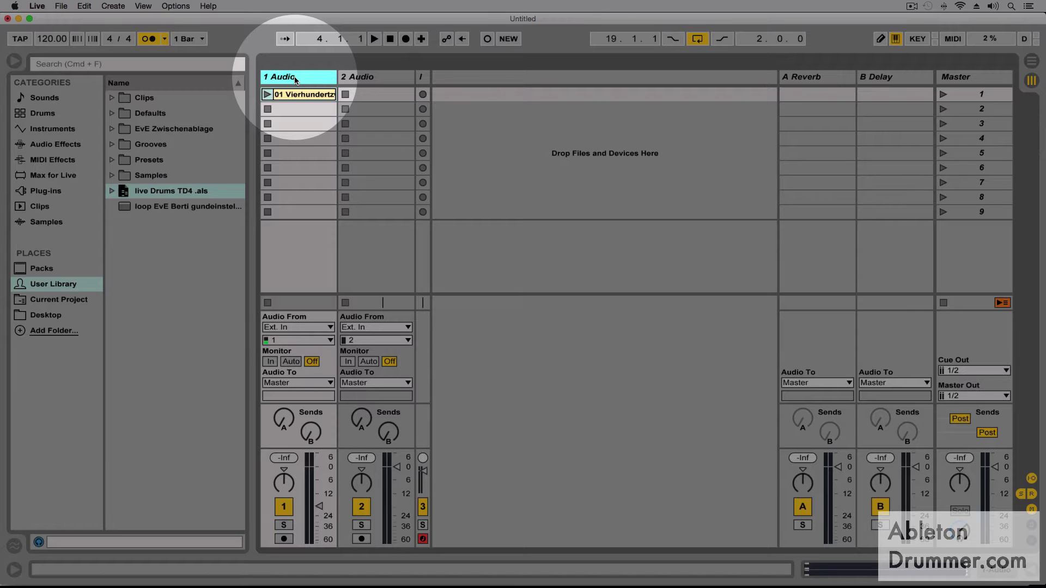
Insert new MIDI tracks and delete the second audio track
key("super+t")
key("super+shift+t")
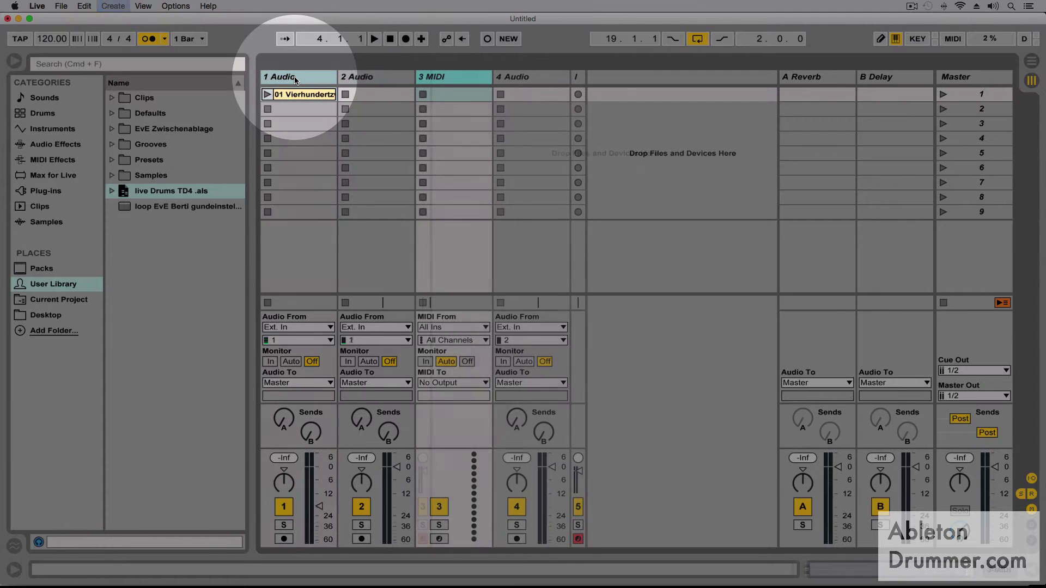
left_click(392, 79)
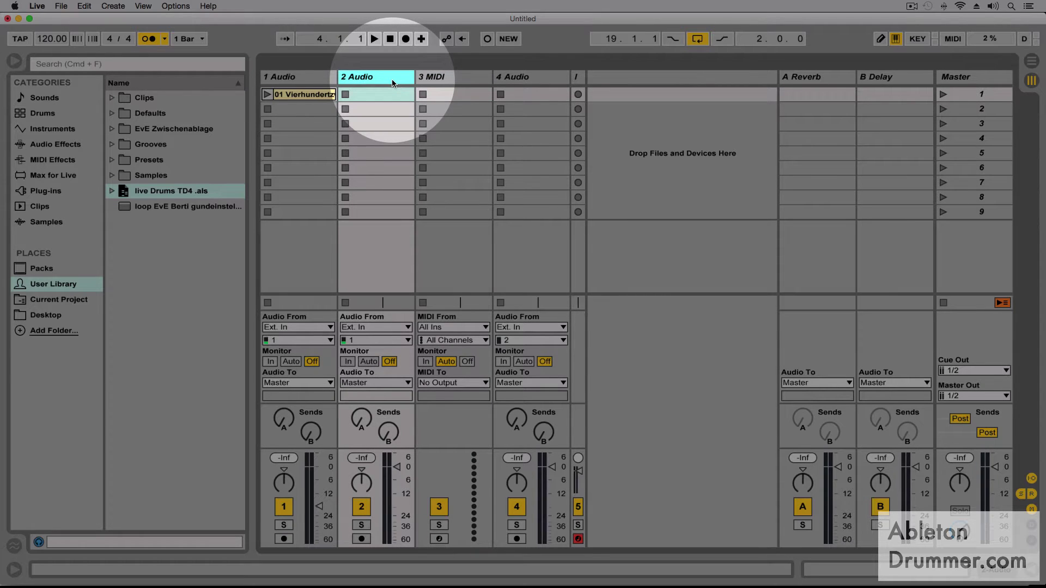
key("Delete")
right_click(302, 77)
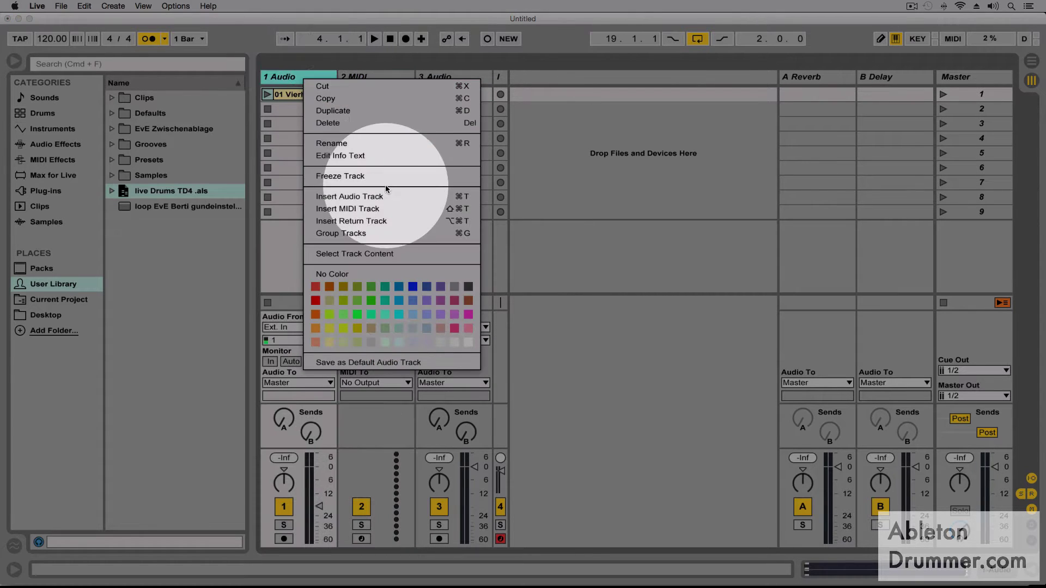
left_click(355, 210)
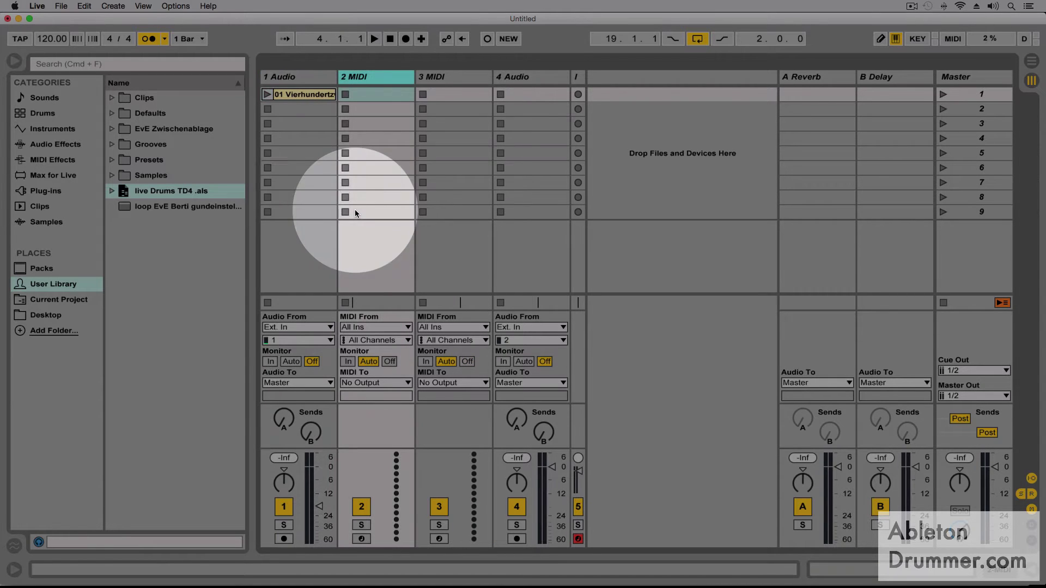
Remove the extra MIDI and audio tracks, keeping only '1 Audio' and '2 MIDI'
left_click(110, 6)
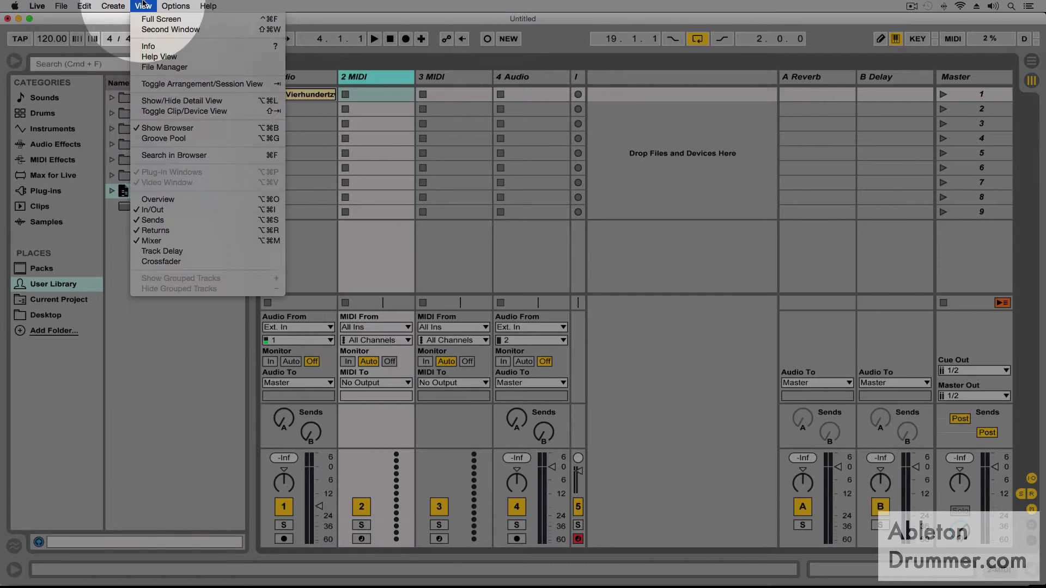
key("Escape")
left_click(447, 79)
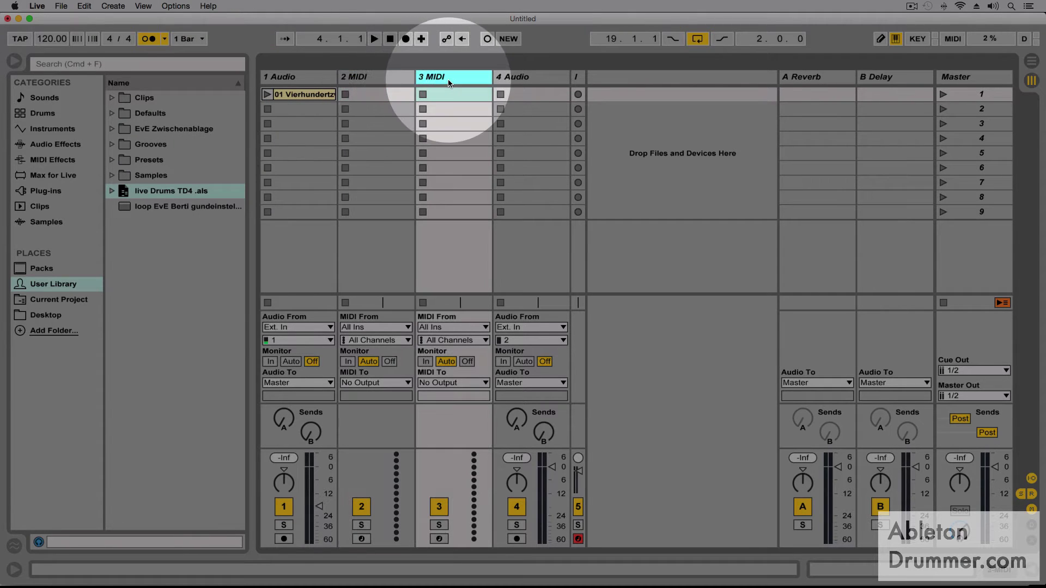
key("Delete")
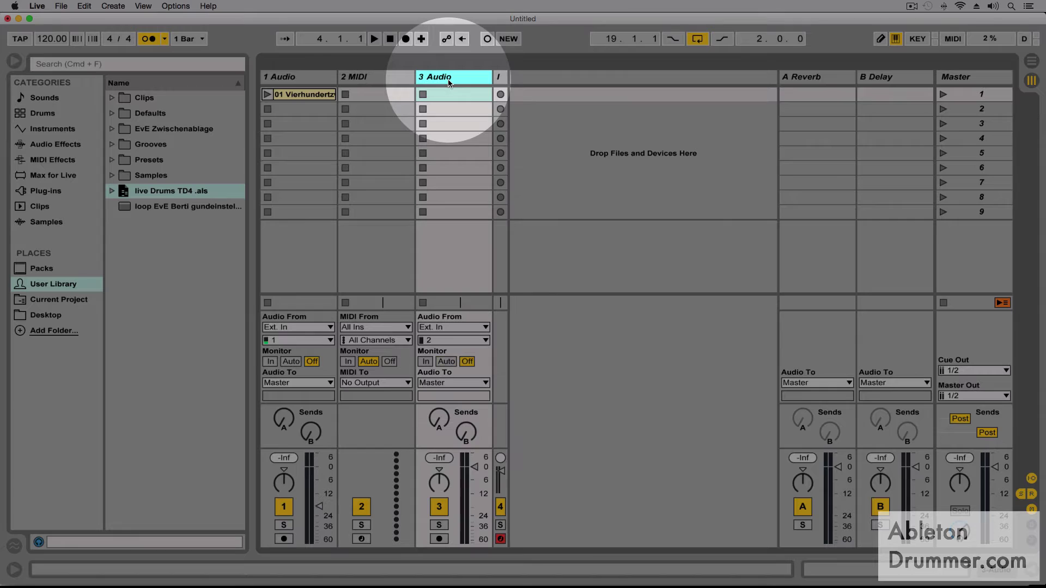
key("Delete")
left_click(383, 79)
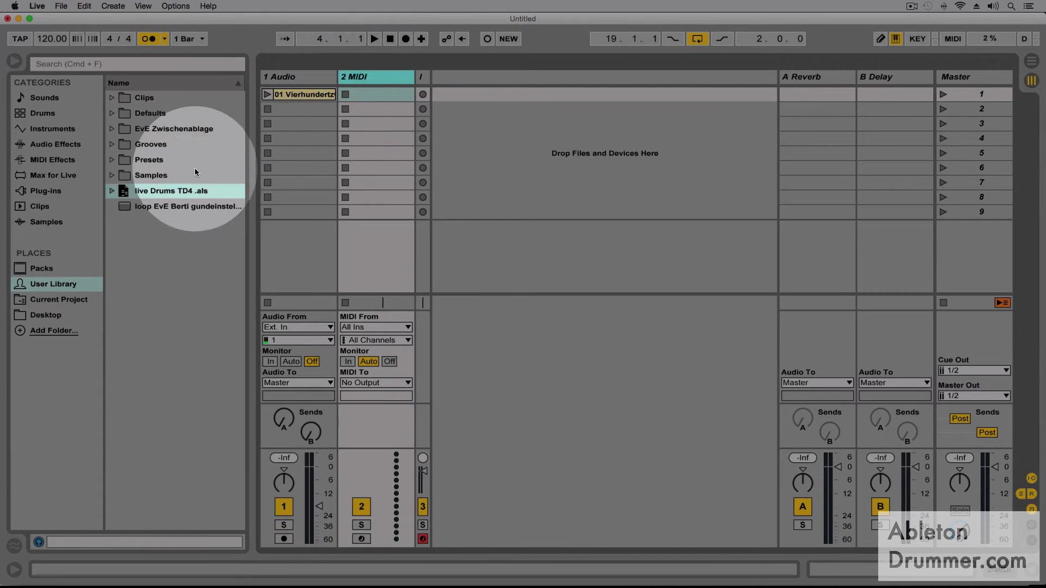
Search the sound library for cowbell and limit results to Drums
left_click(150, 188)
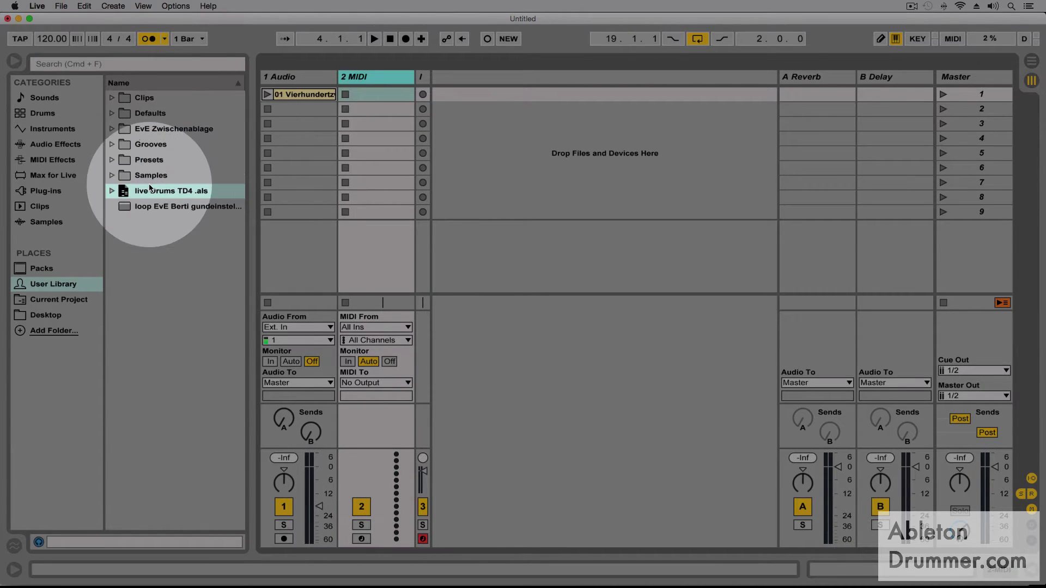
left_click(70, 64)
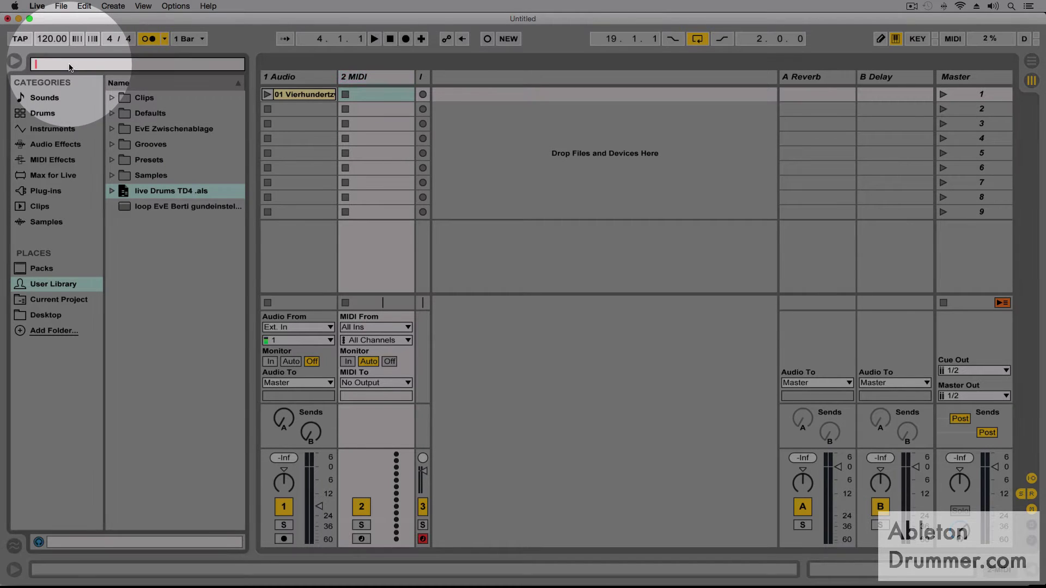
type("CO")
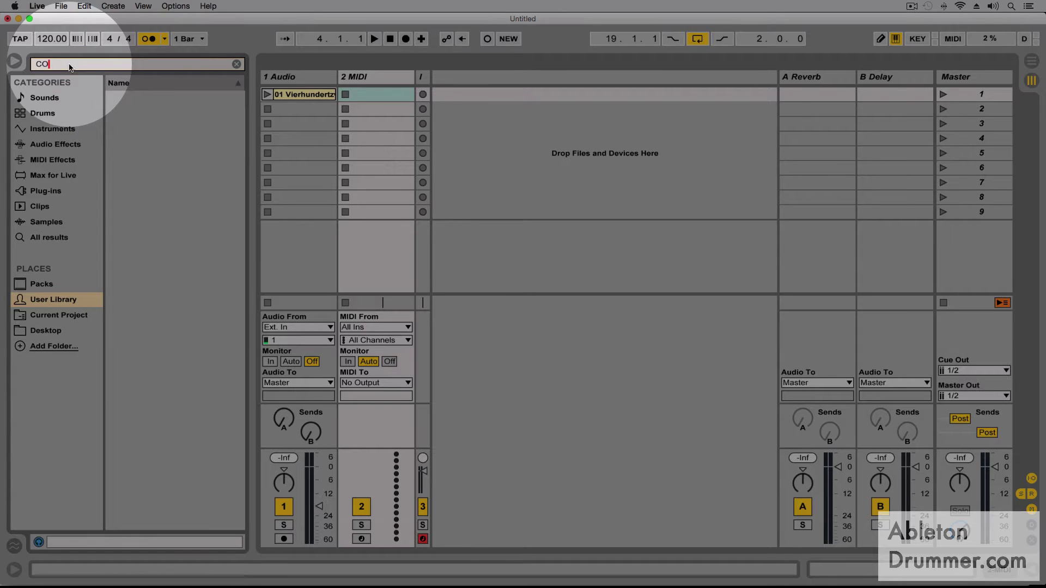
key("BackSpace")
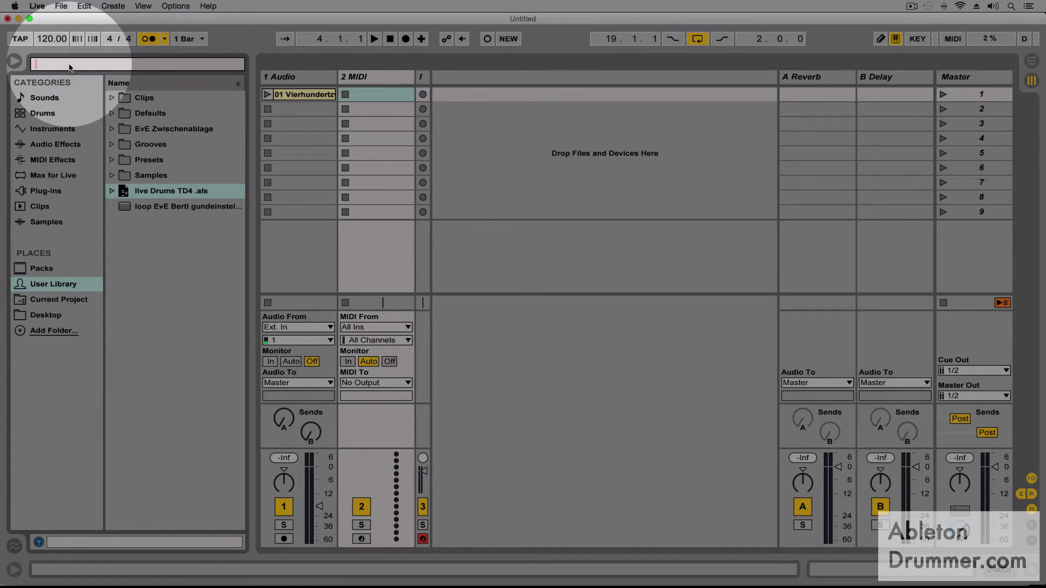
type("COWBELL")
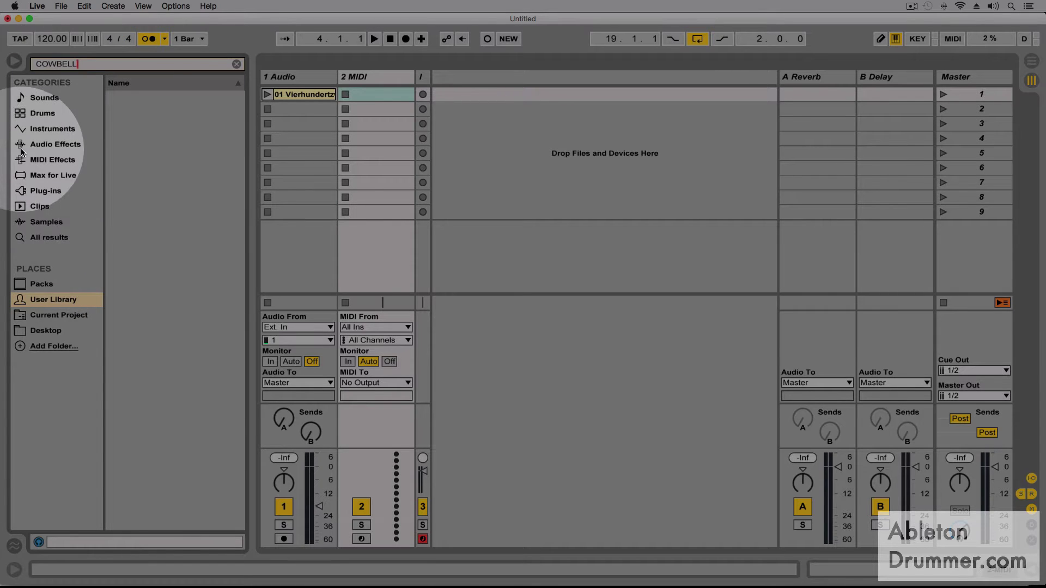
left_click(42, 113)
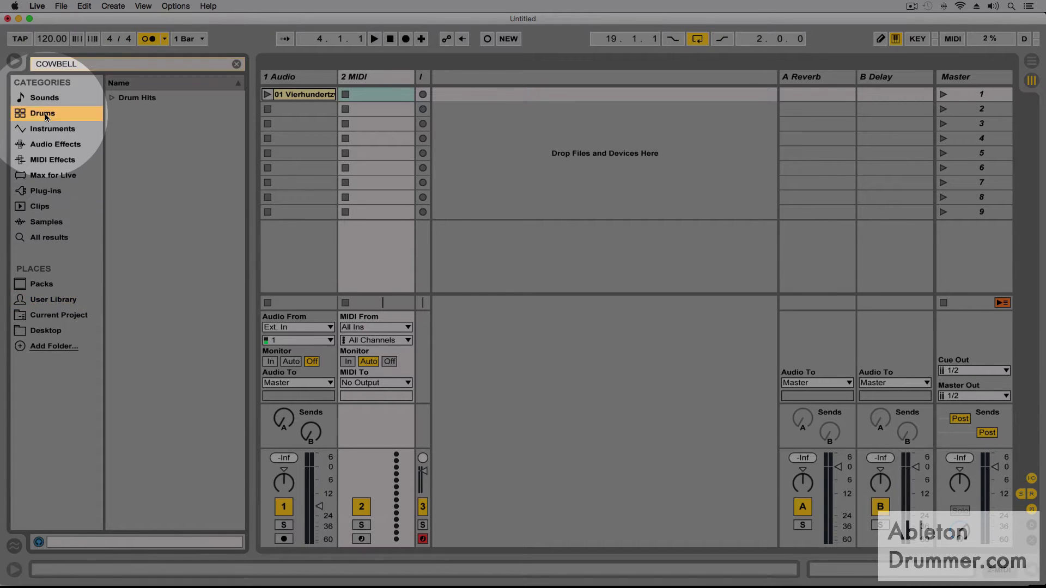
In Drum Hits > Bell, audition several cowbell presets and select Bells-Cowbell 4.aif
left_click(112, 98)
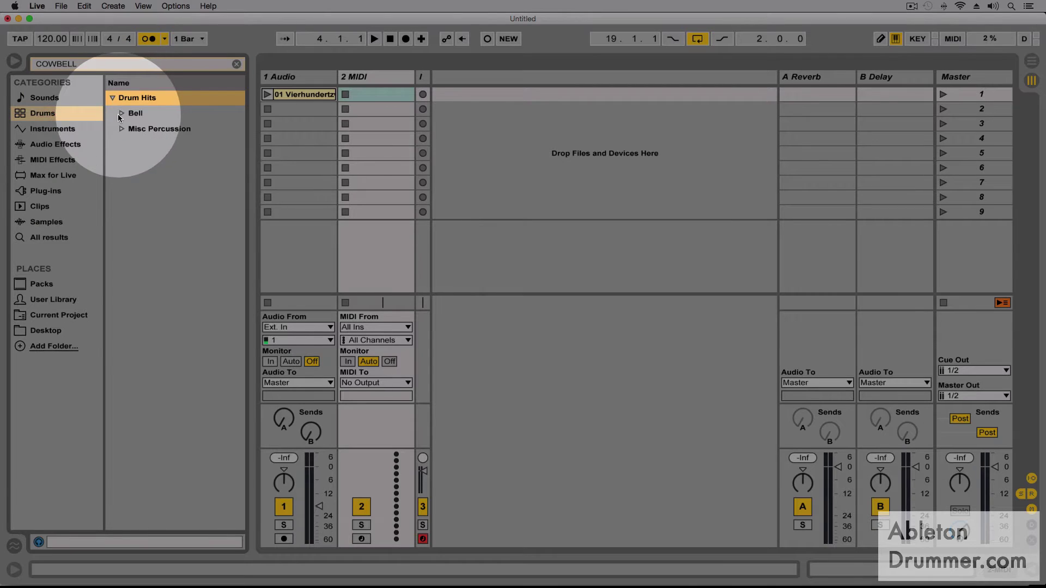
left_click(123, 114)
left_click(183, 130)
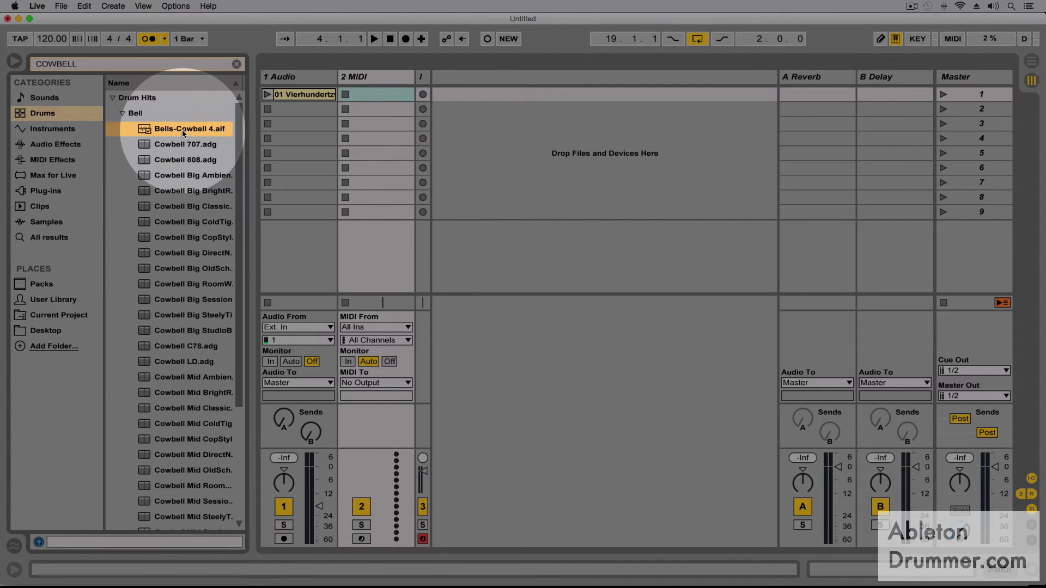
left_click(189, 145)
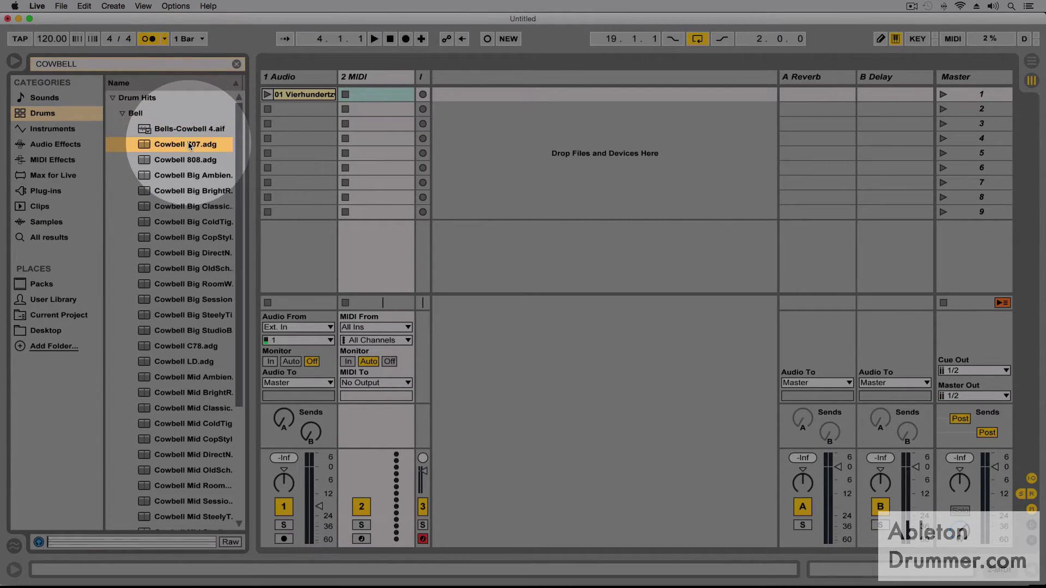
left_click(190, 160)
left_click(189, 175)
left_click(189, 191)
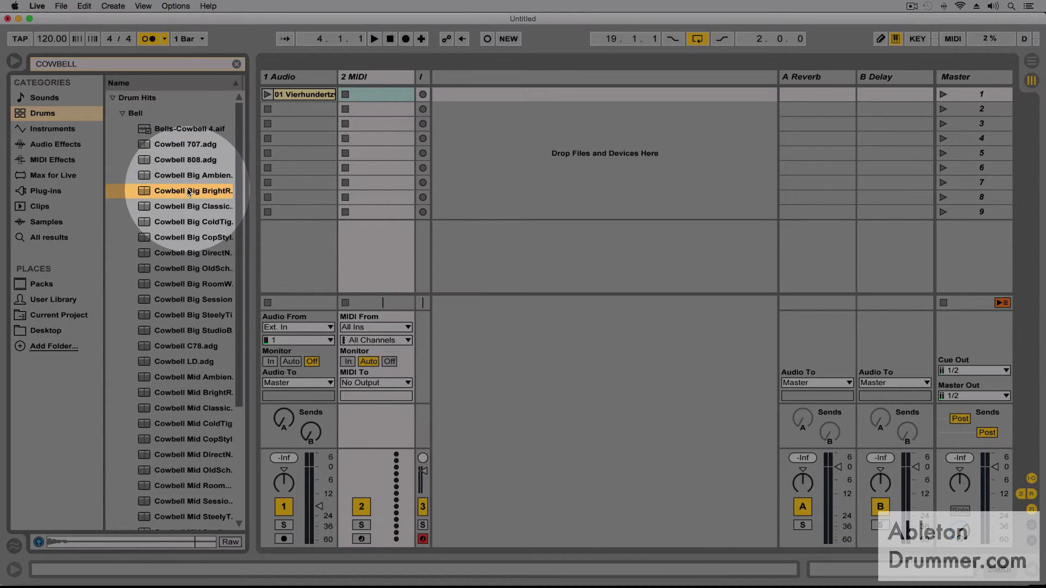
left_click(189, 207)
left_click(189, 221)
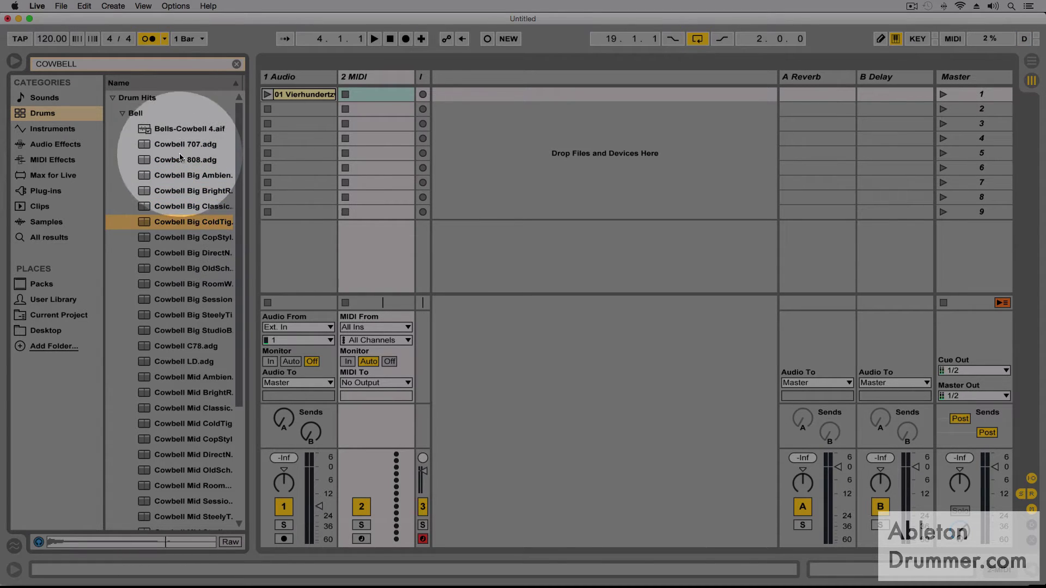
left_click(180, 127)
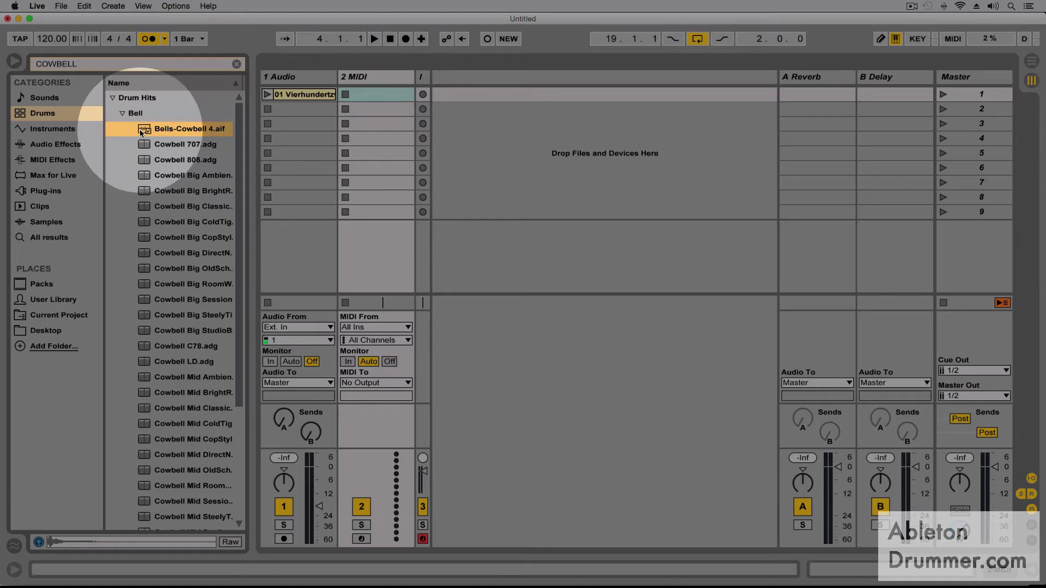
Drag Bells-Cowbell 4.aif into the 2 MIDI track's device area to create a Simpler
double_click(376, 76)
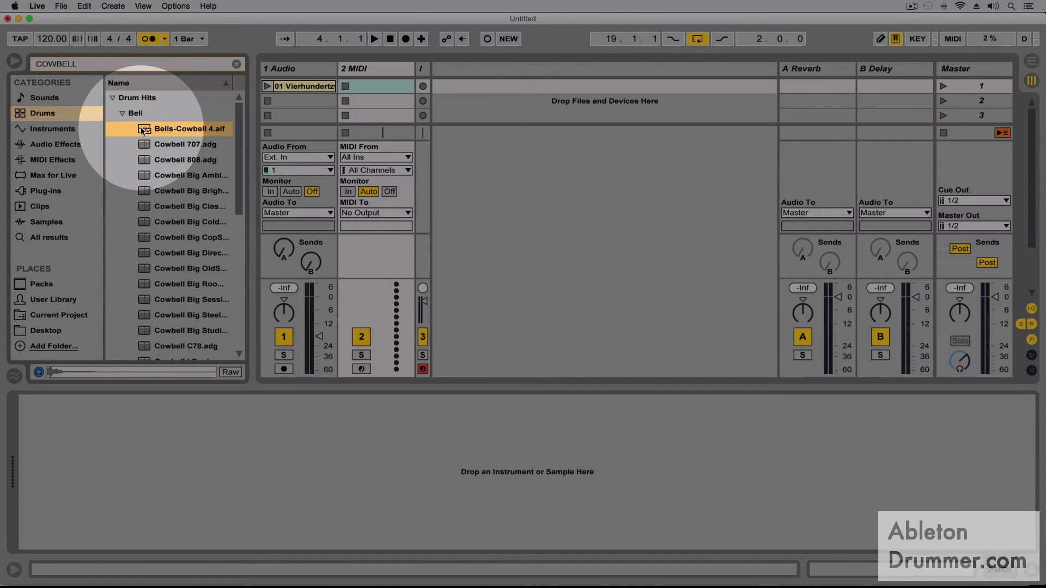
left_click_drag(163, 129, 254, 439)
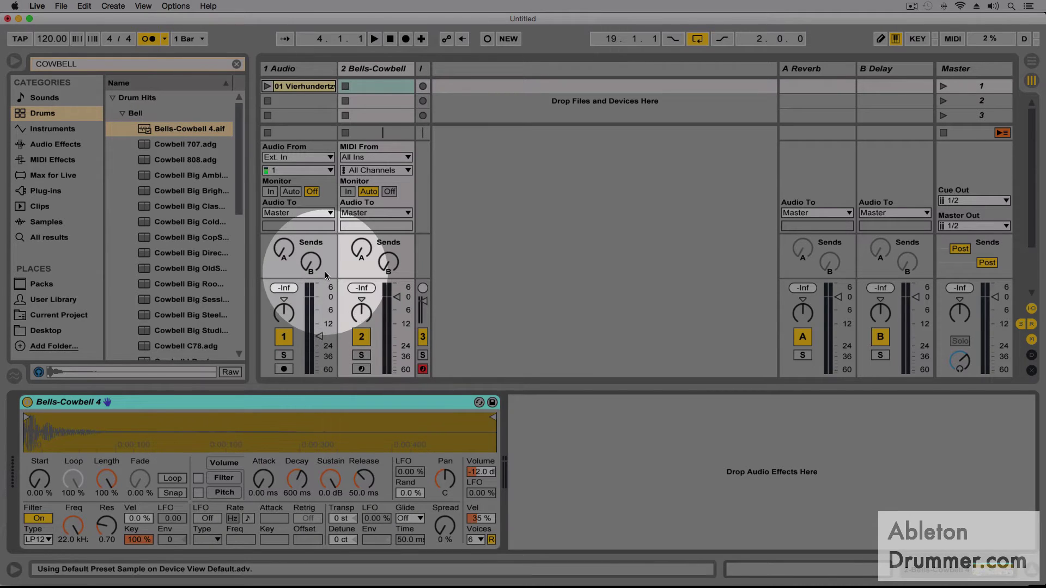
left_click(375, 85)
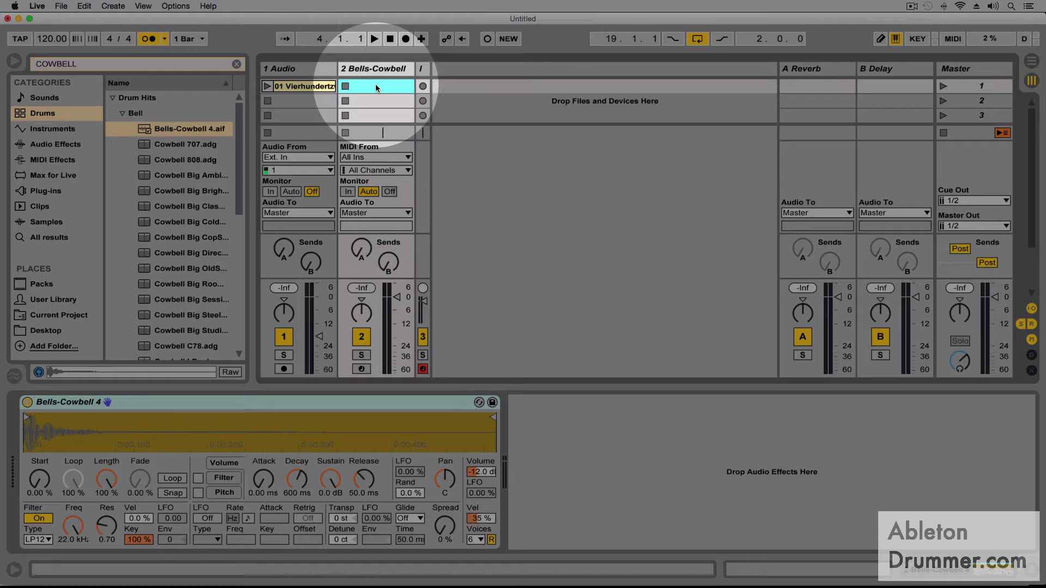
Create a clip on the cowbell track with C3 notes at beats 1.1, 1.2, 1.3 and 1.4
double_click(376, 86)
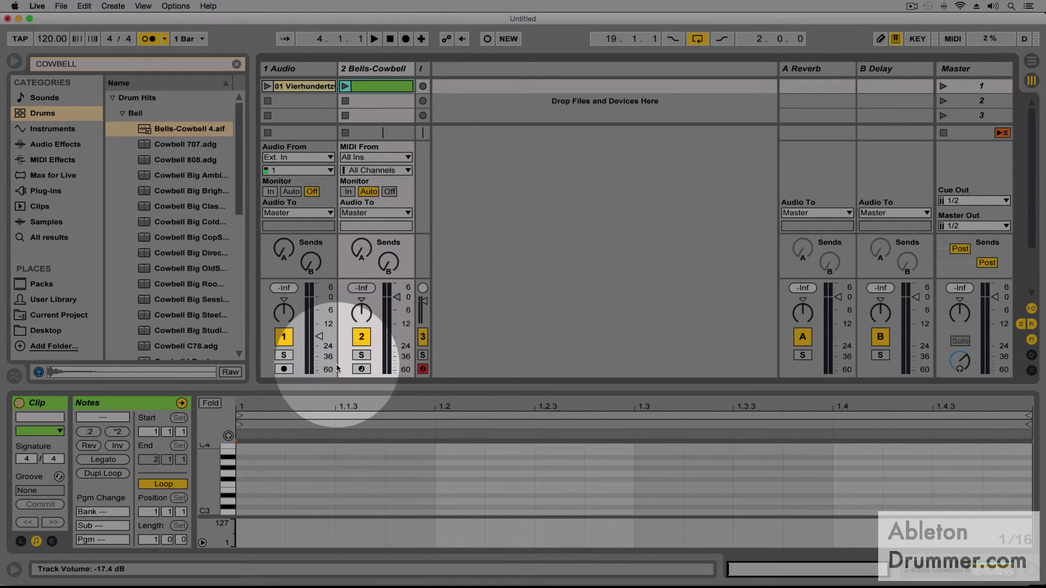
left_click(343, 403)
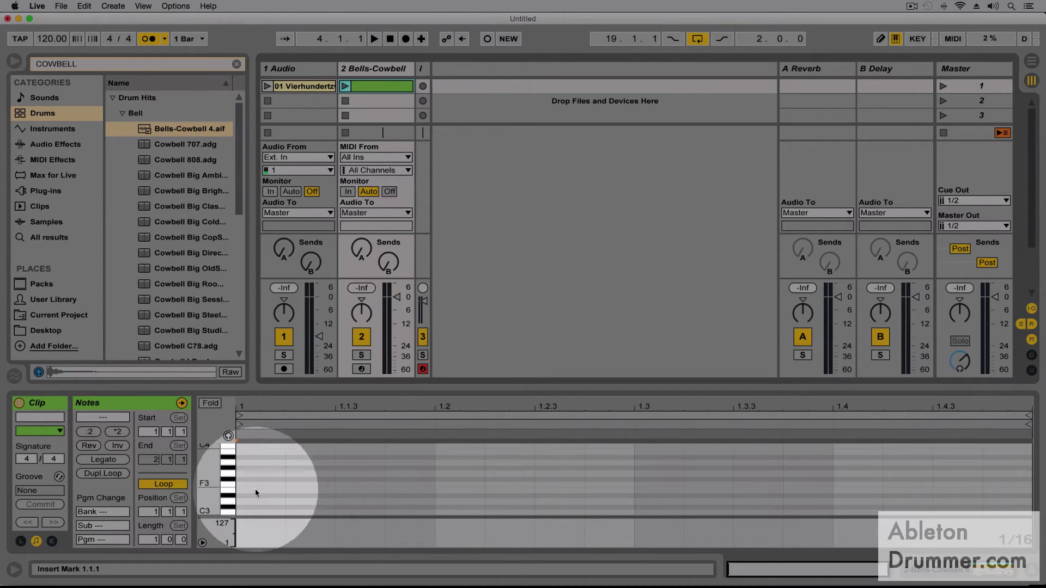
double_click(254, 514)
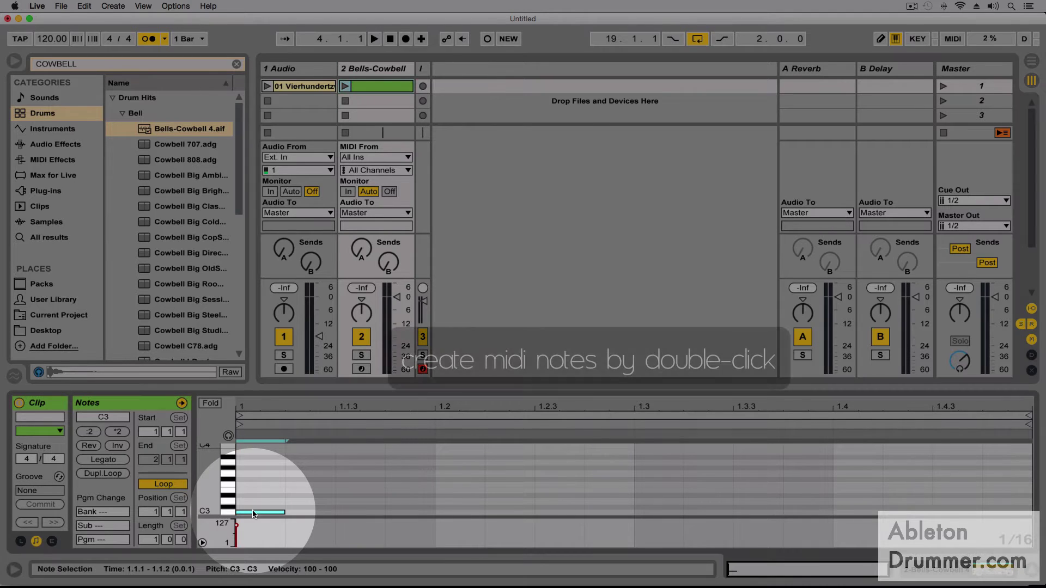
double_click(460, 514)
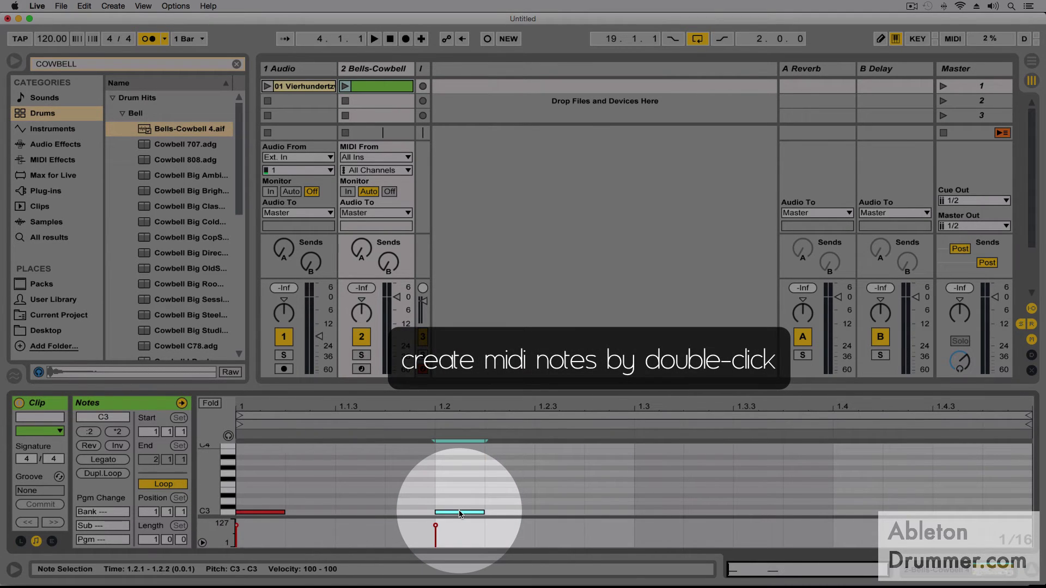
double_click(655, 514)
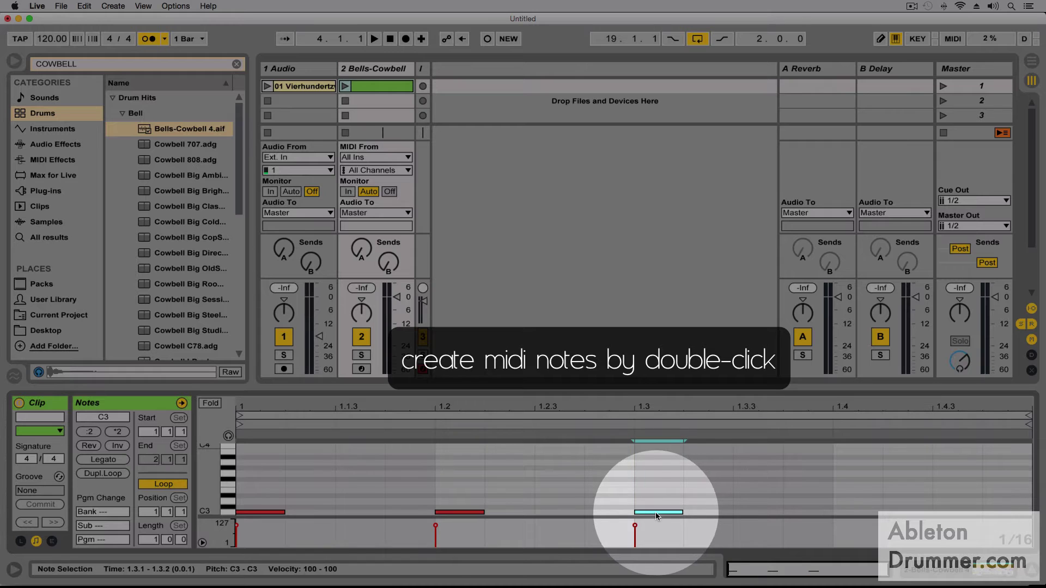
double_click(836, 514)
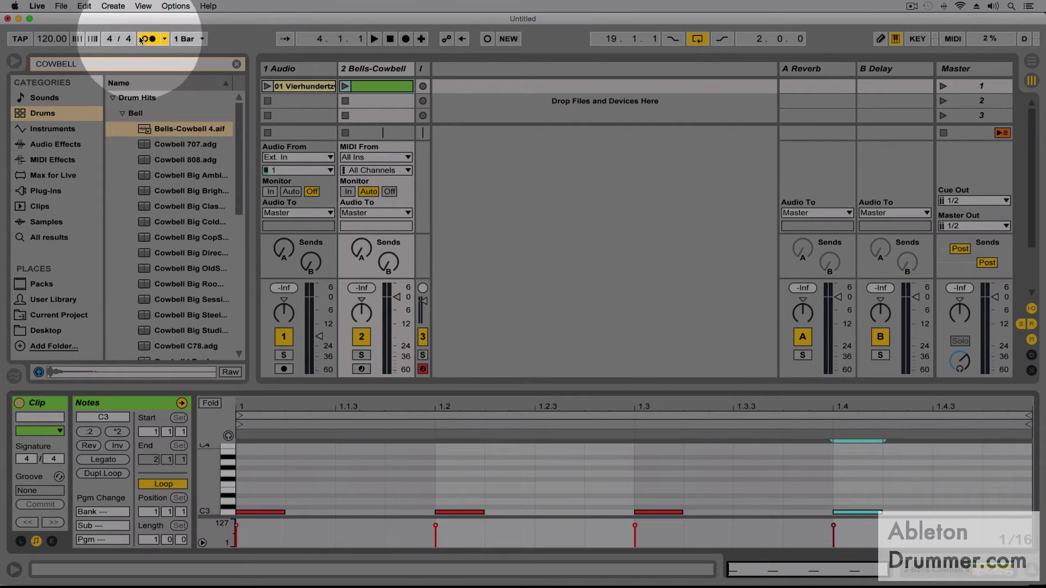
Lengthen all four C3 notes to fill each beat and launch the Bells-Cowbell clip
left_click(347, 86)
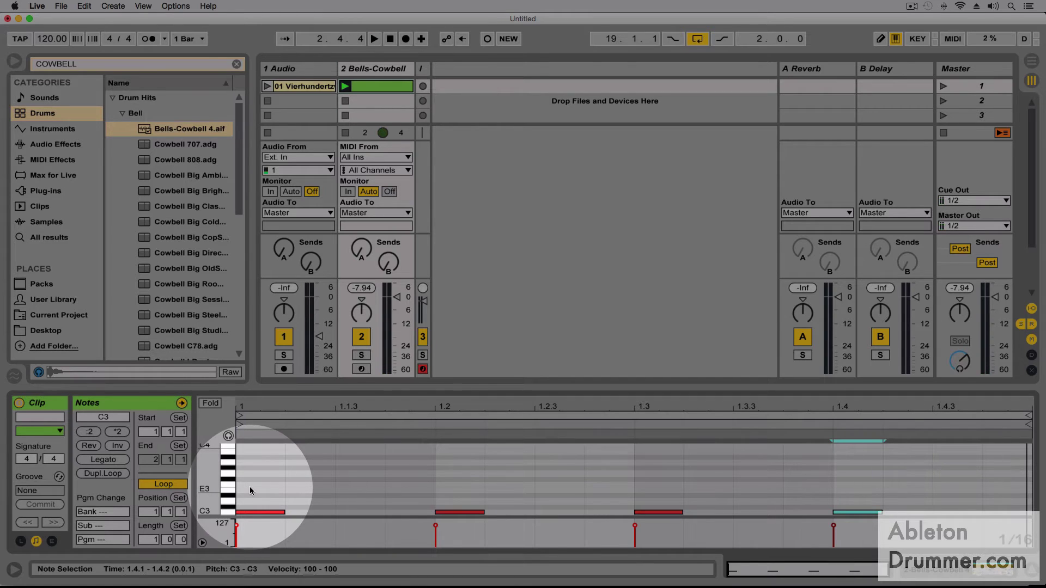
left_click_drag(249, 486, 854, 532)
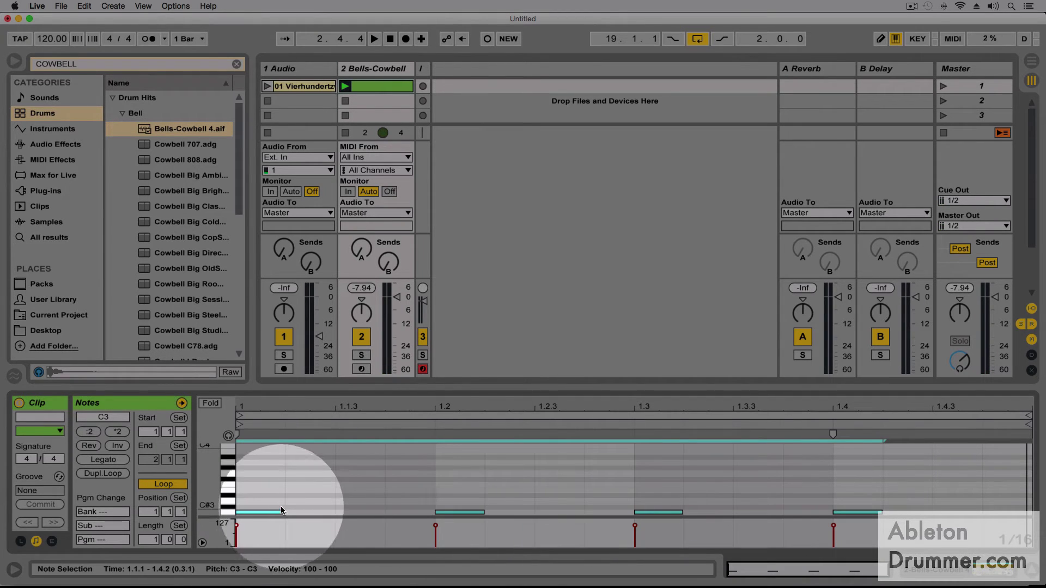
left_click_drag(284, 512, 419, 510)
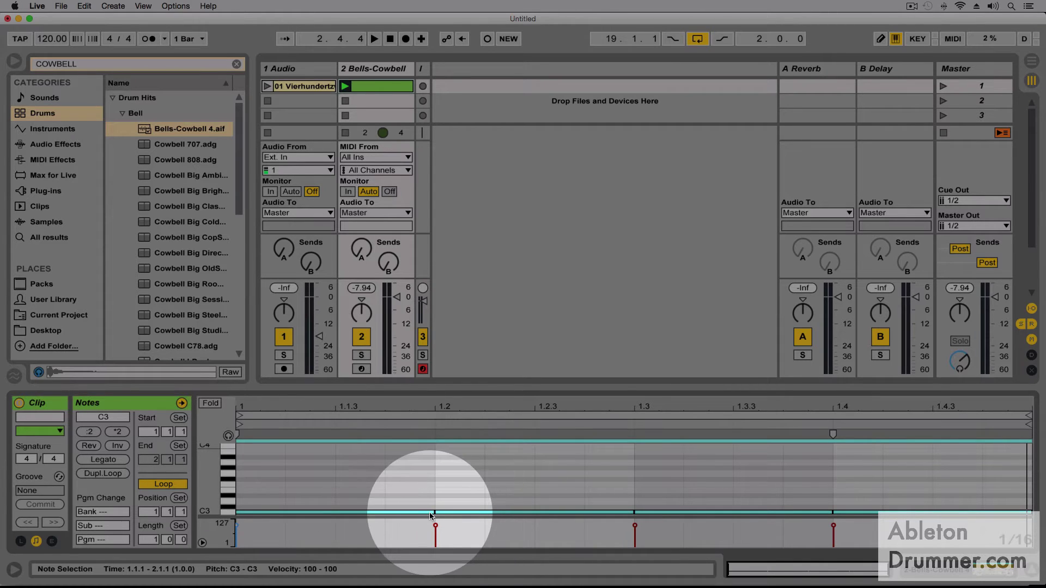
left_click(378, 495)
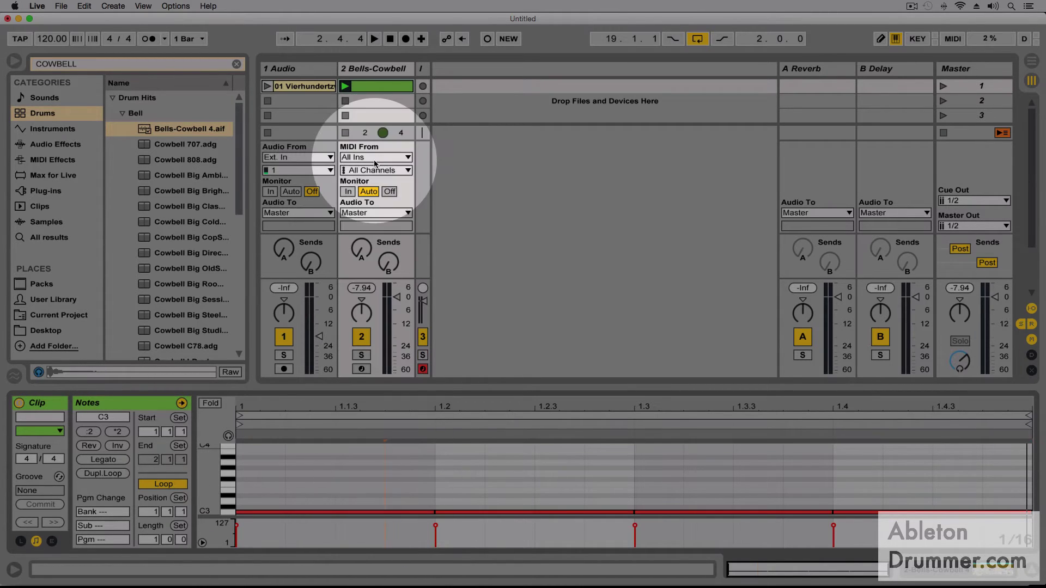
left_click(345, 88)
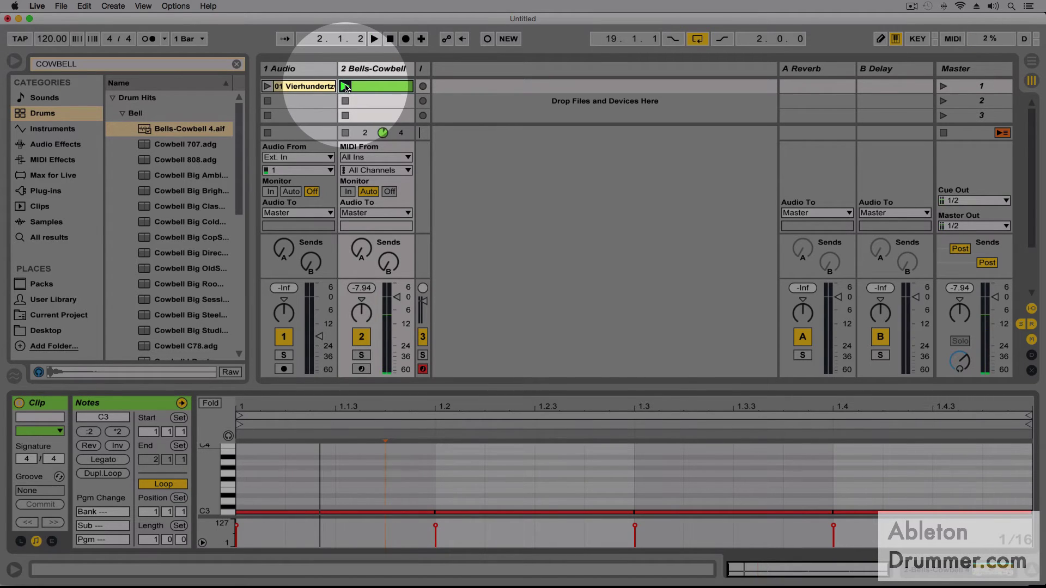
Transpose the first-beat note from C3 up to G3 and play the clip
left_click(250, 513)
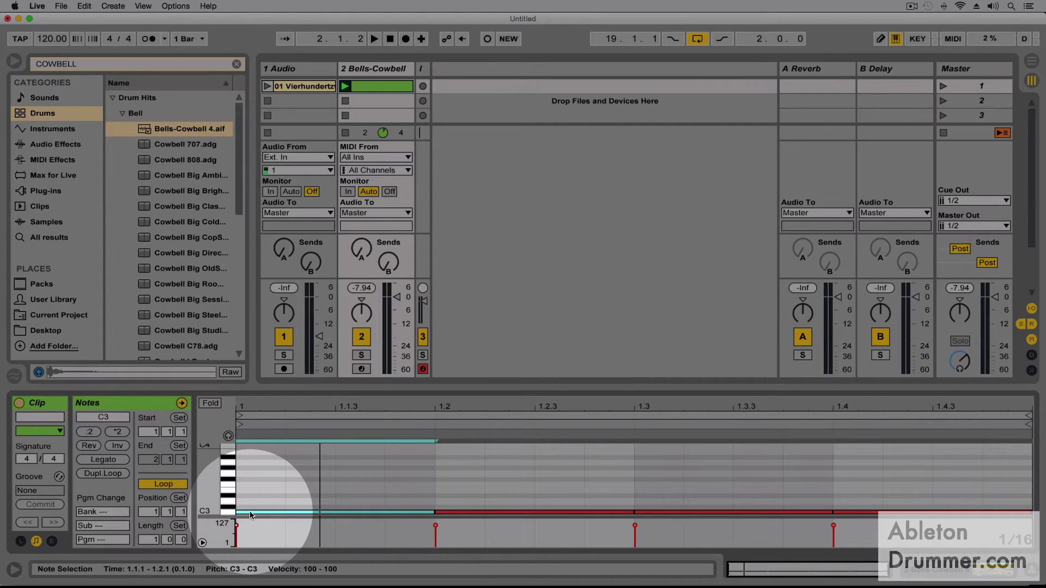
key("Up")
key("Up")
key("Up")
key("Up")
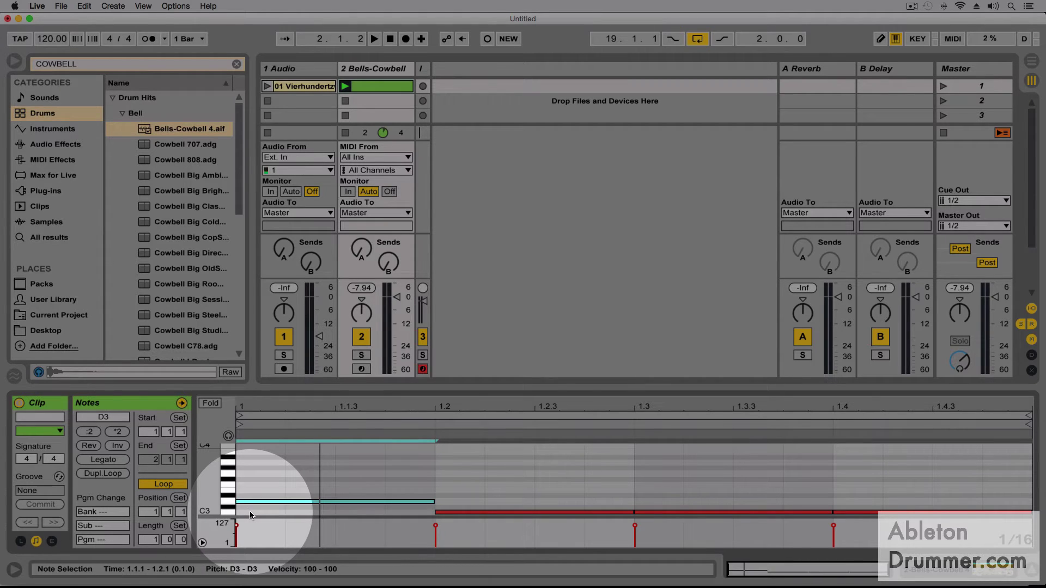
key("Up")
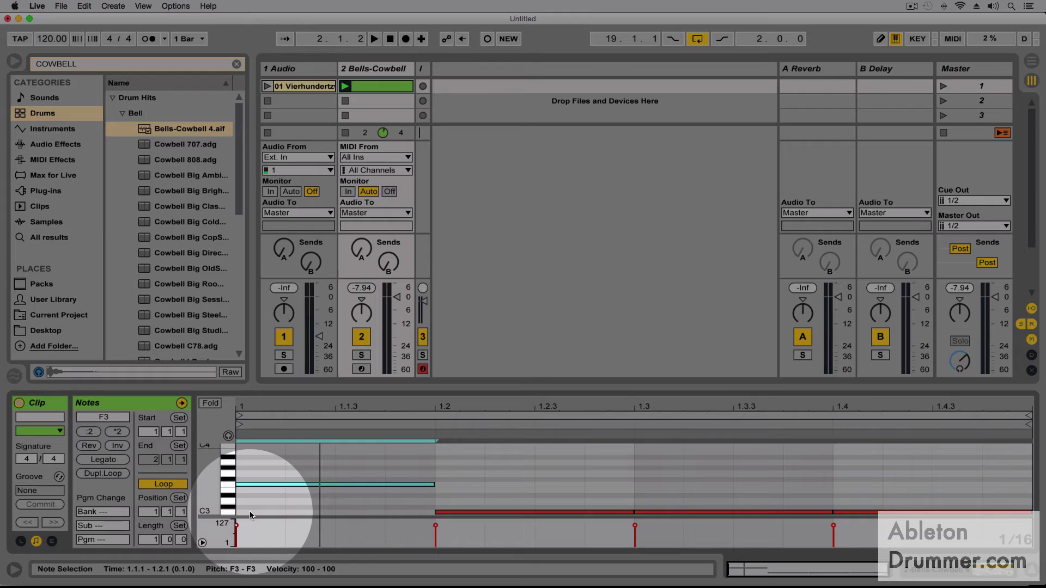
left_click_drag(260, 482, 258, 478)
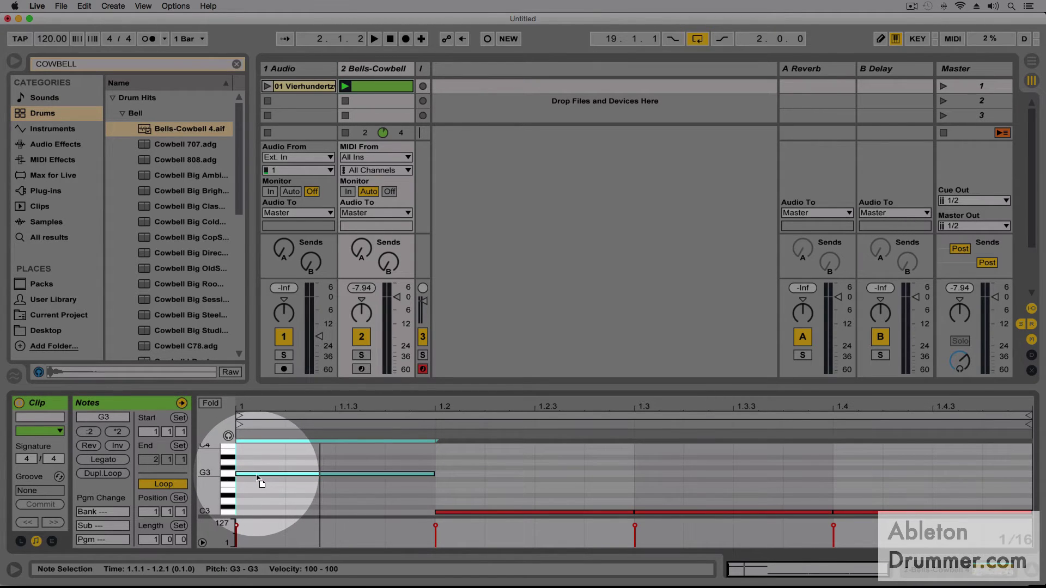
key("space")
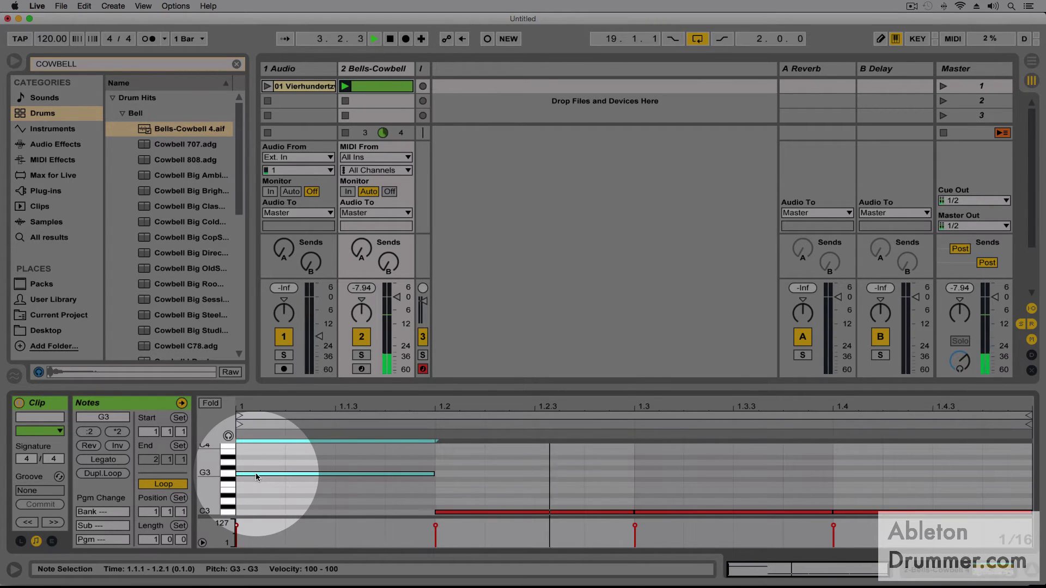
In the velocity lane, lower beat 1.2's velocity to 59 and beat 1.4's to 37
left_click(511, 438)
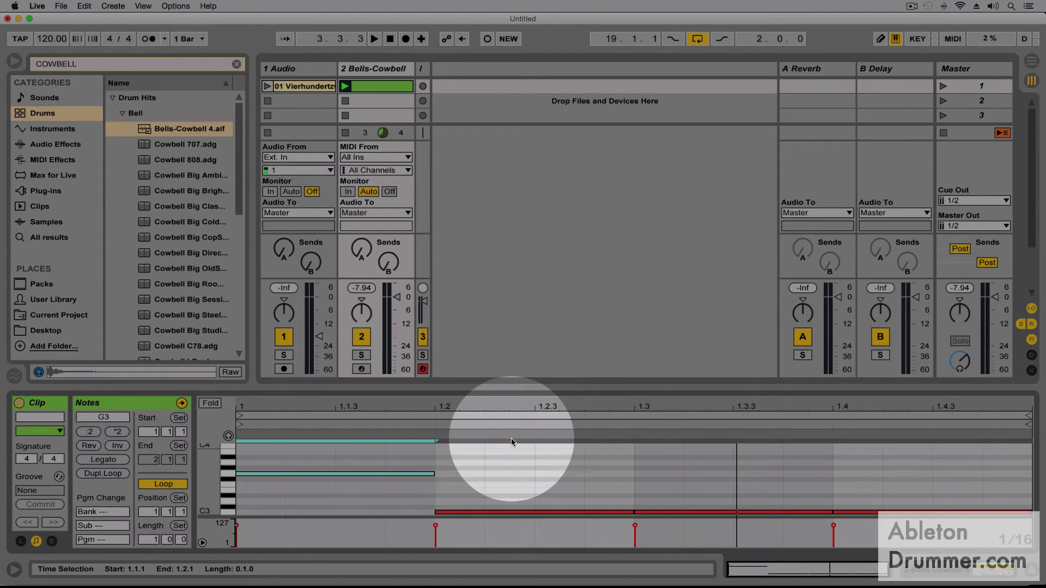
left_click(426, 475)
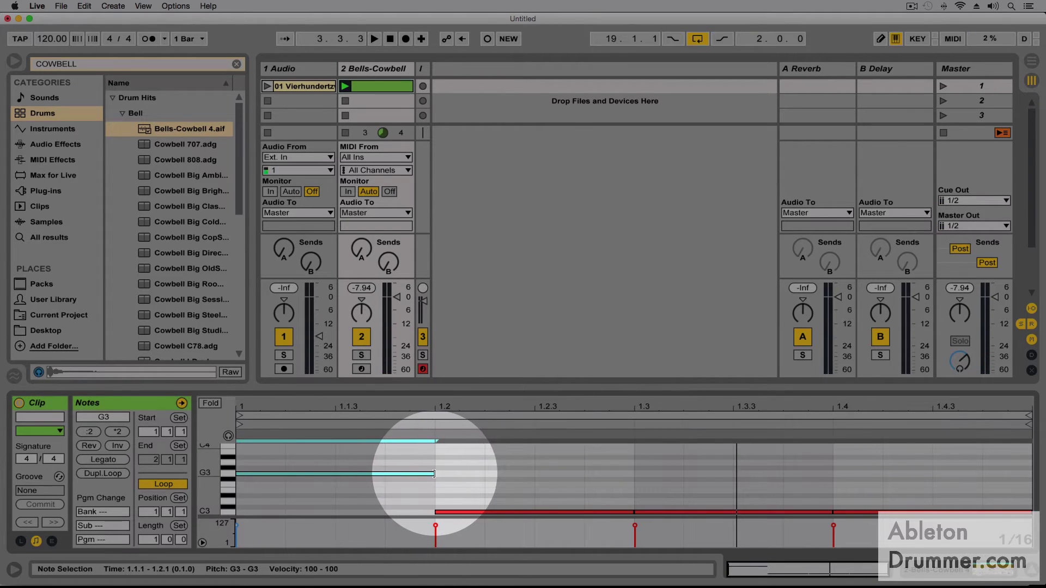
mouse_move(435, 473)
left_mouse_down()
mouse_move(351, 473)
mouse_move(434, 474)
left_mouse_up()
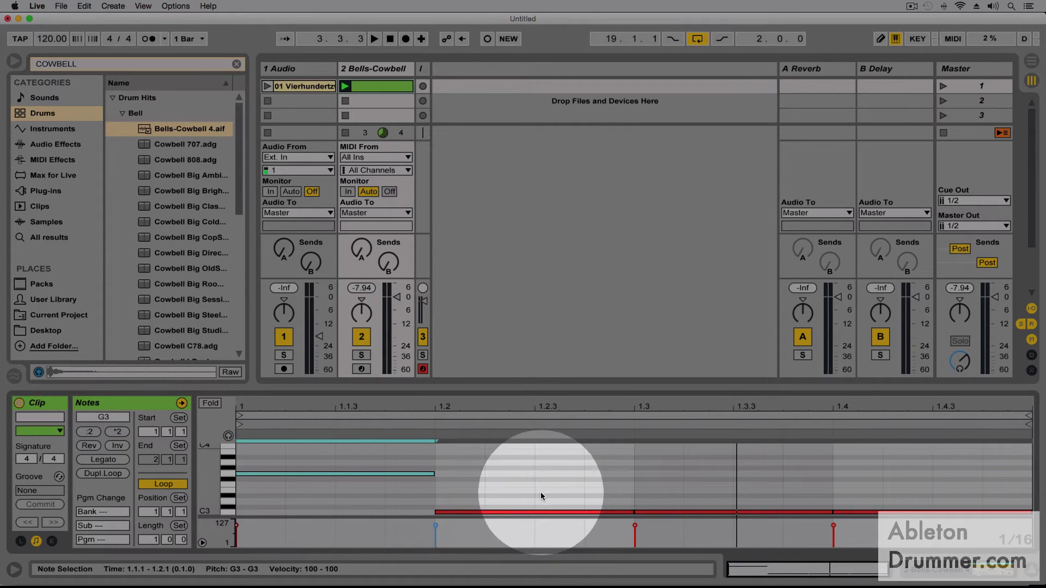
scroll(537, 482, "down", 2)
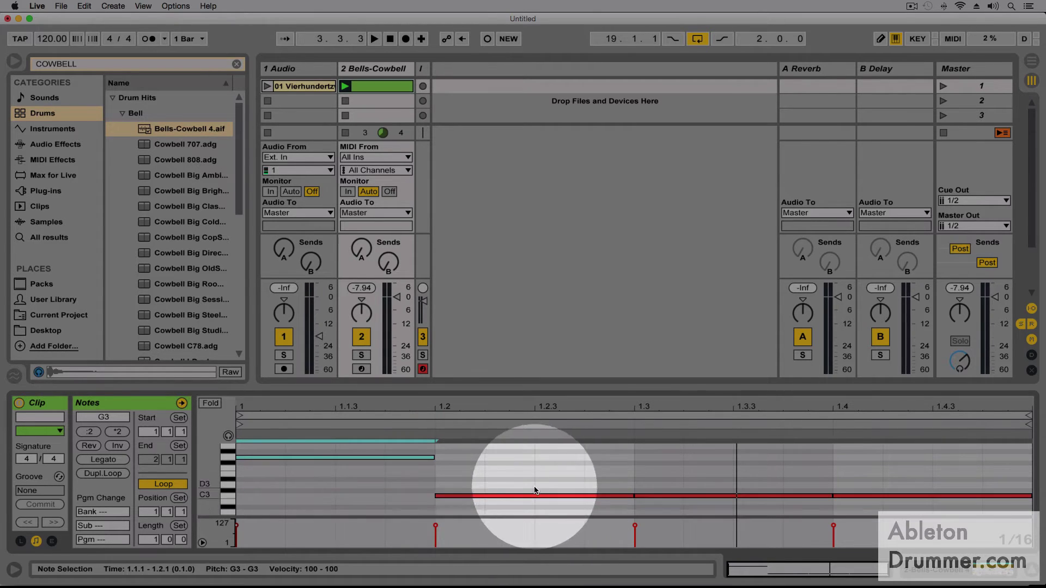
left_click(434, 527)
left_click_drag(435, 527, 435, 535)
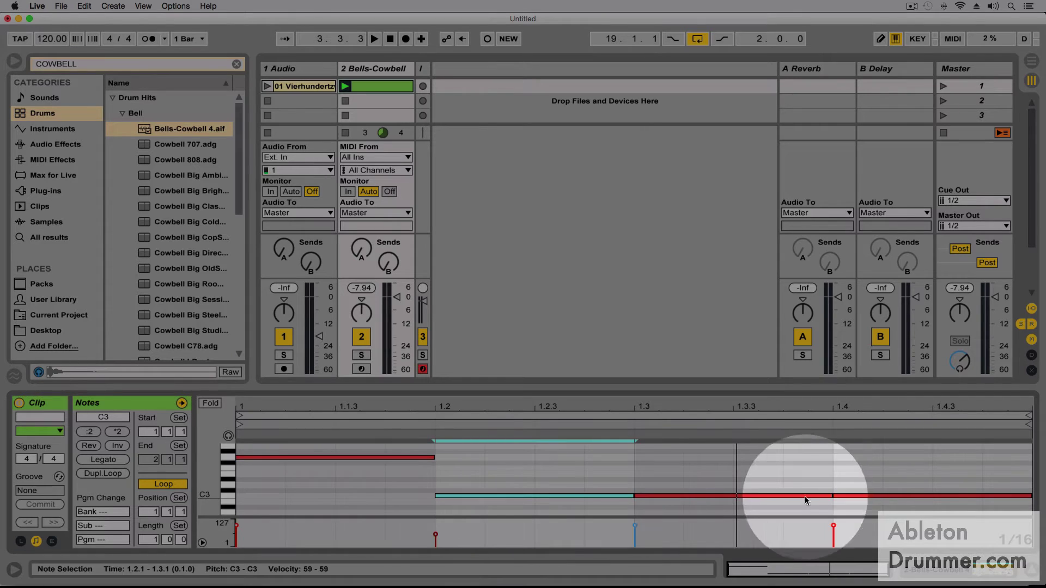
left_click(833, 526)
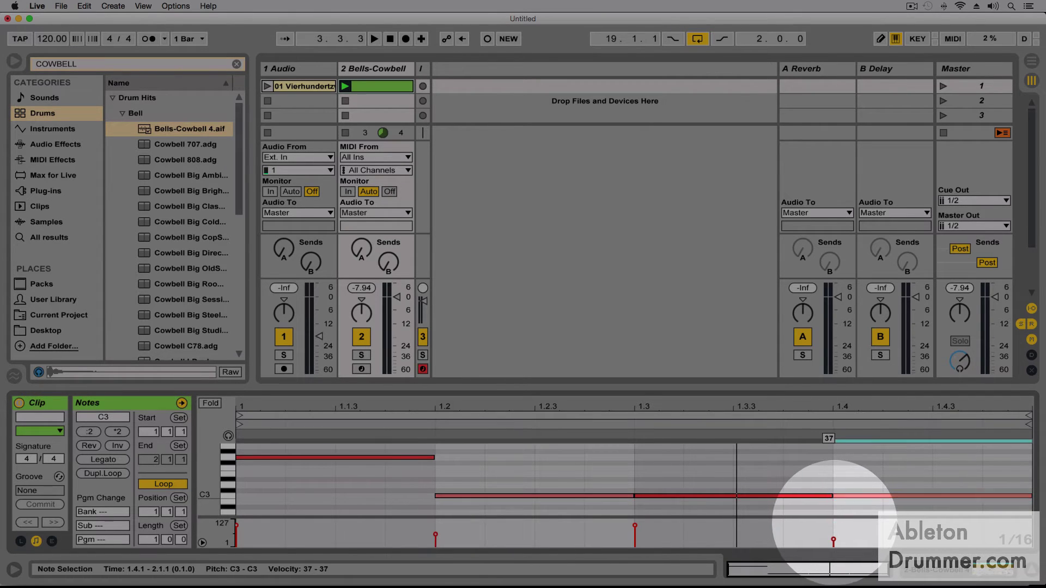
left_click_drag(835, 526, 835, 541)
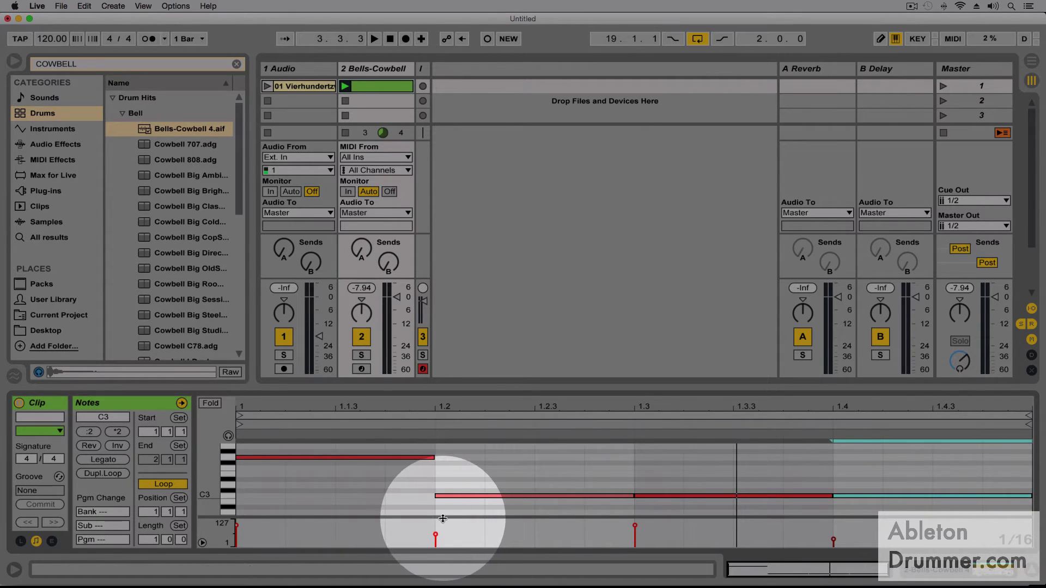
left_click_drag(443, 518, 417, 480)
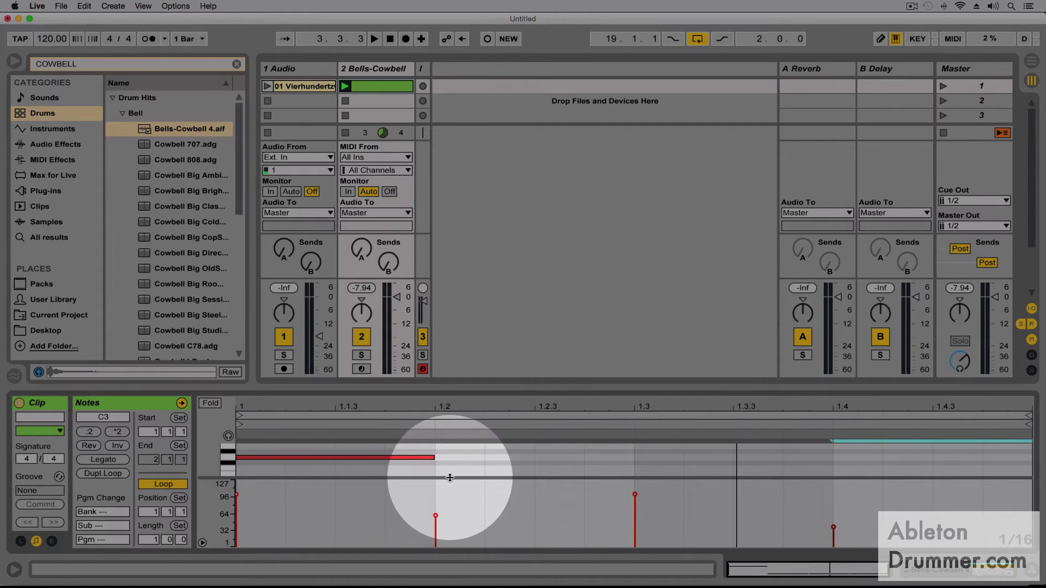
left_click_drag(449, 479, 447, 517)
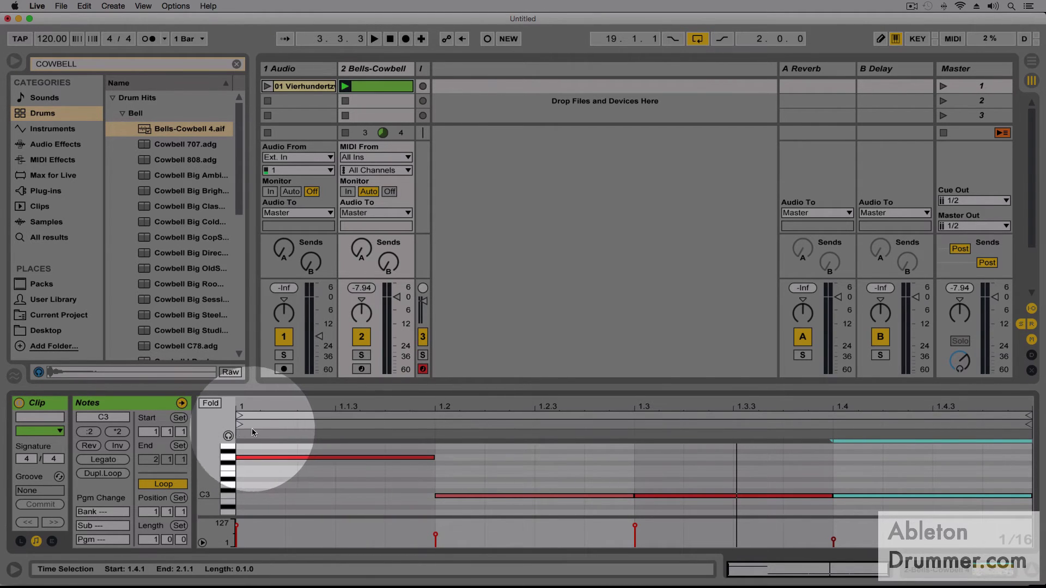
Play the clip, raise beat 1.3's velocity to 125, then select all four notes
left_click(493, 495)
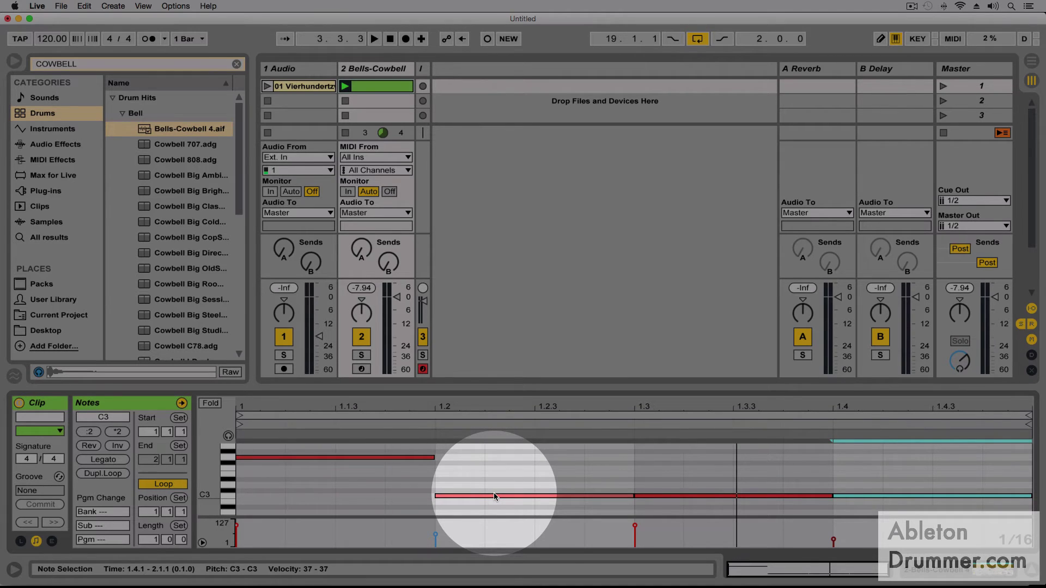
key("space")
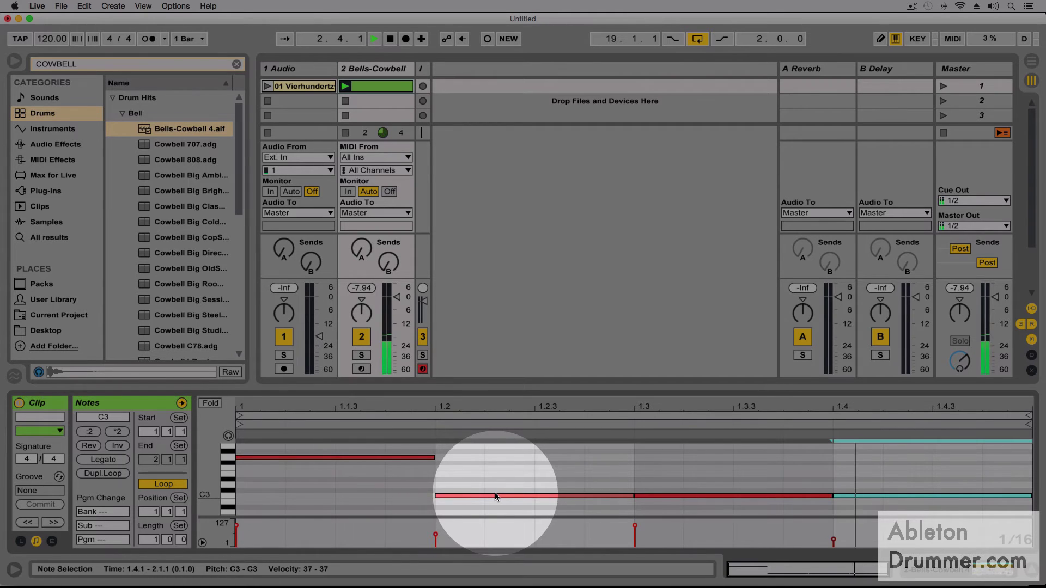
mouse_move(434, 534)
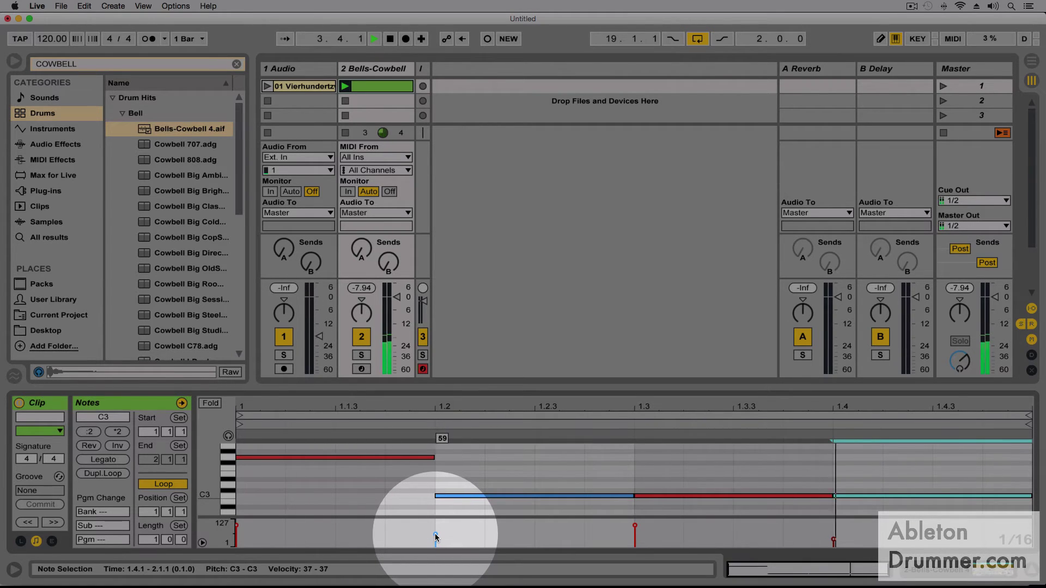
mouse_move(635, 528)
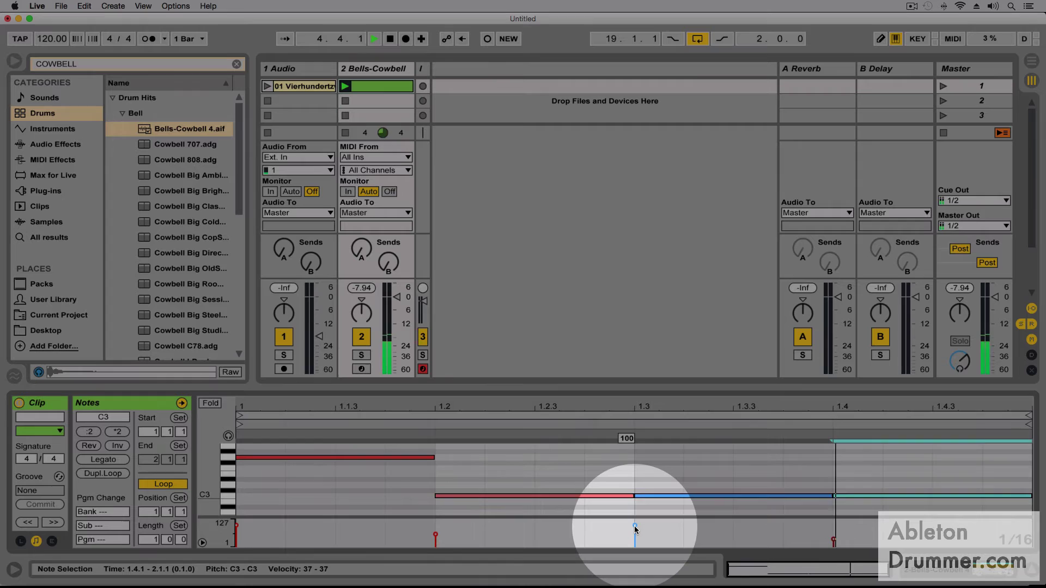
key("space")
left_click_drag(634, 525, 634, 520)
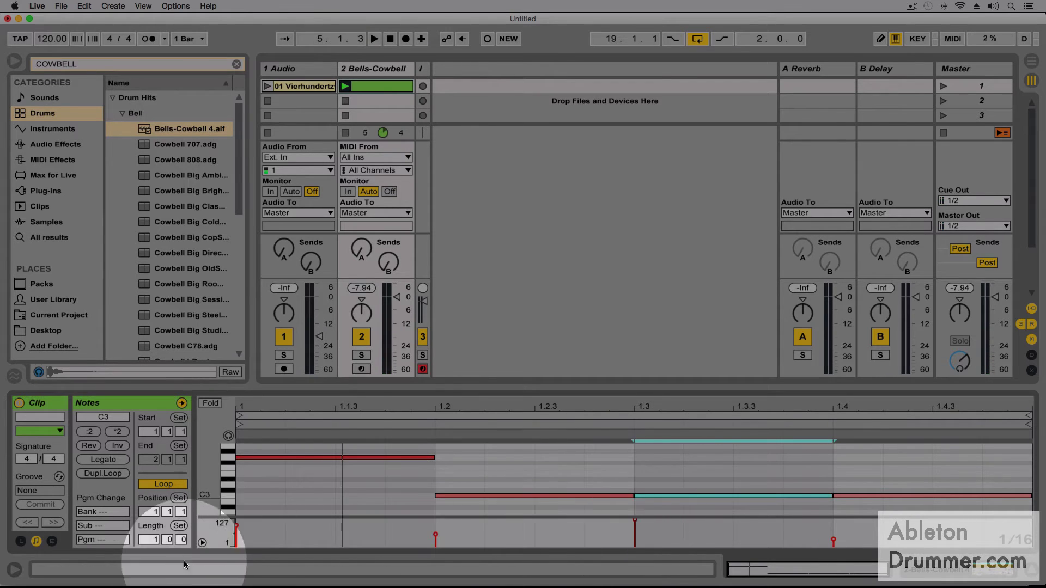
left_click(237, 525)
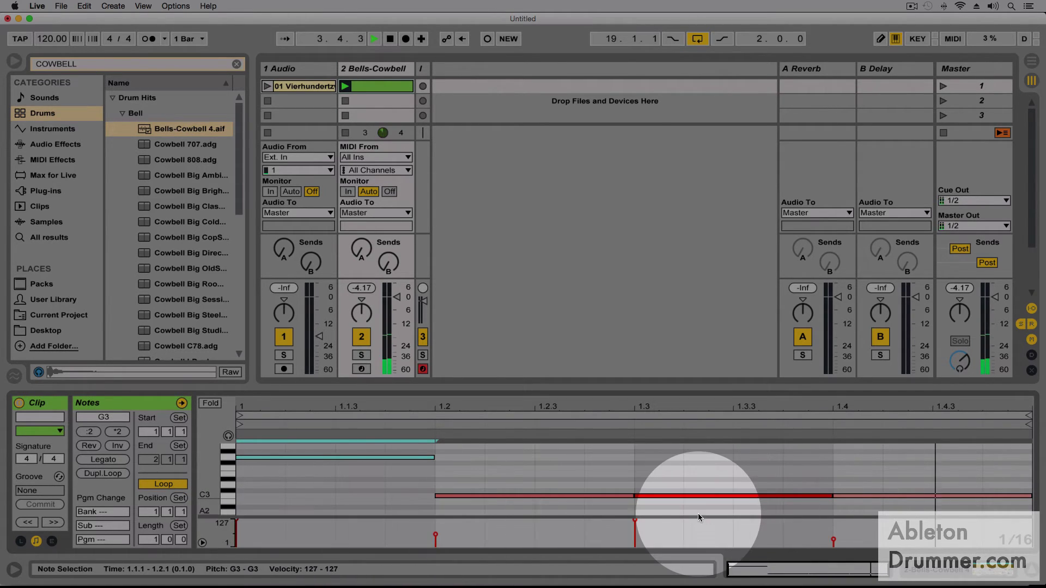
key("space")
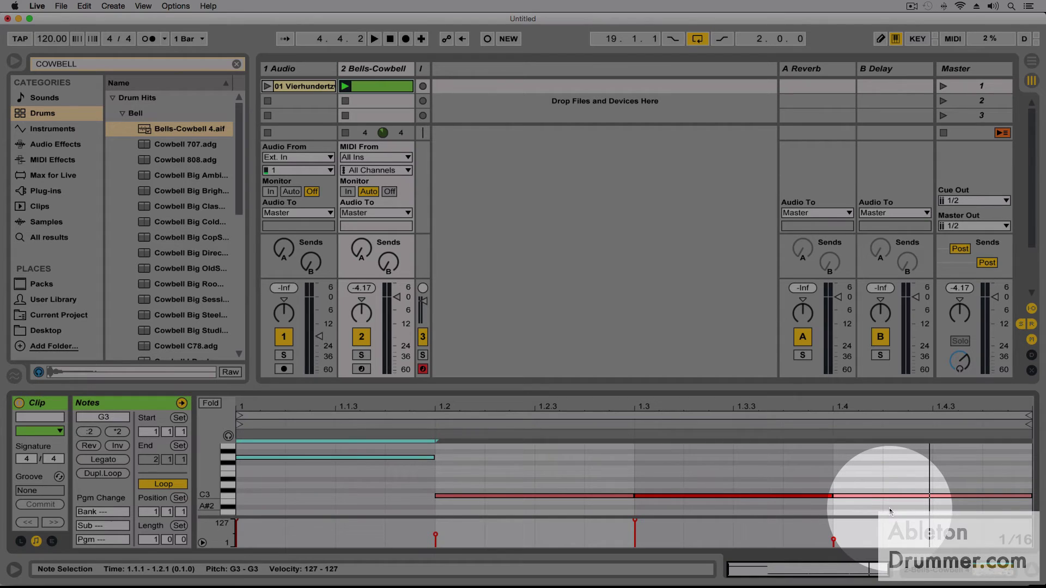
left_click_drag(891, 511, 350, 434)
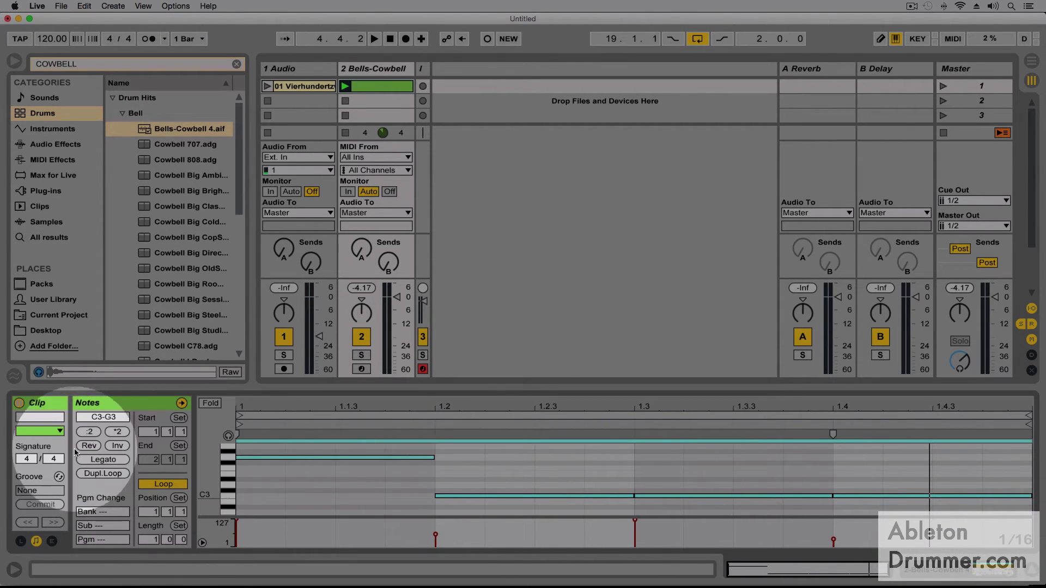
Apply :2 to halve the selected notes' length and spacing, then deselect them
left_click(89, 432)
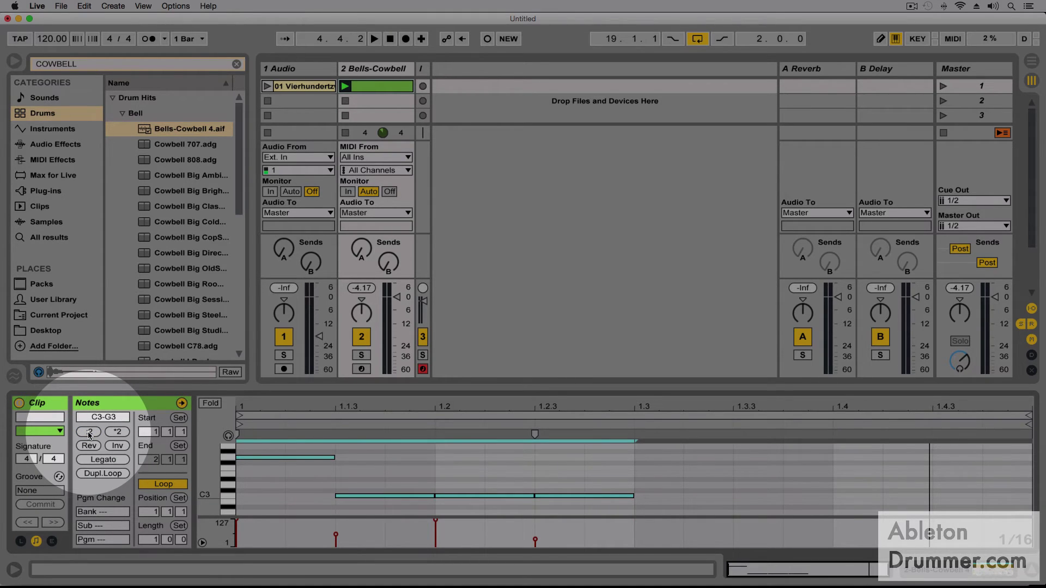
left_click(596, 510)
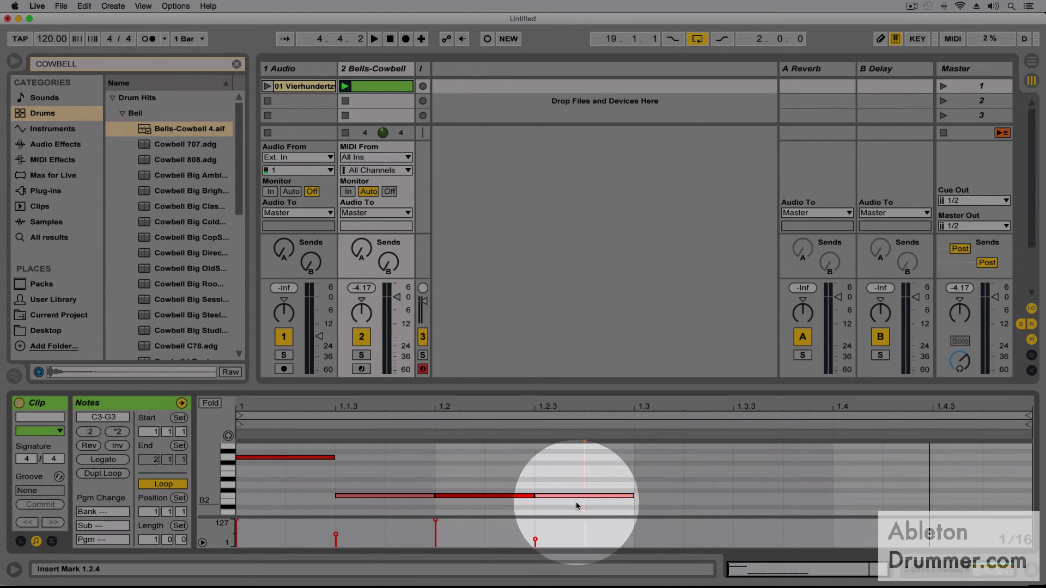
Select all four eighth notes in the clip and copy them
left_click_drag(576, 501, 256, 451)
left_click(250, 443)
key("super+a")
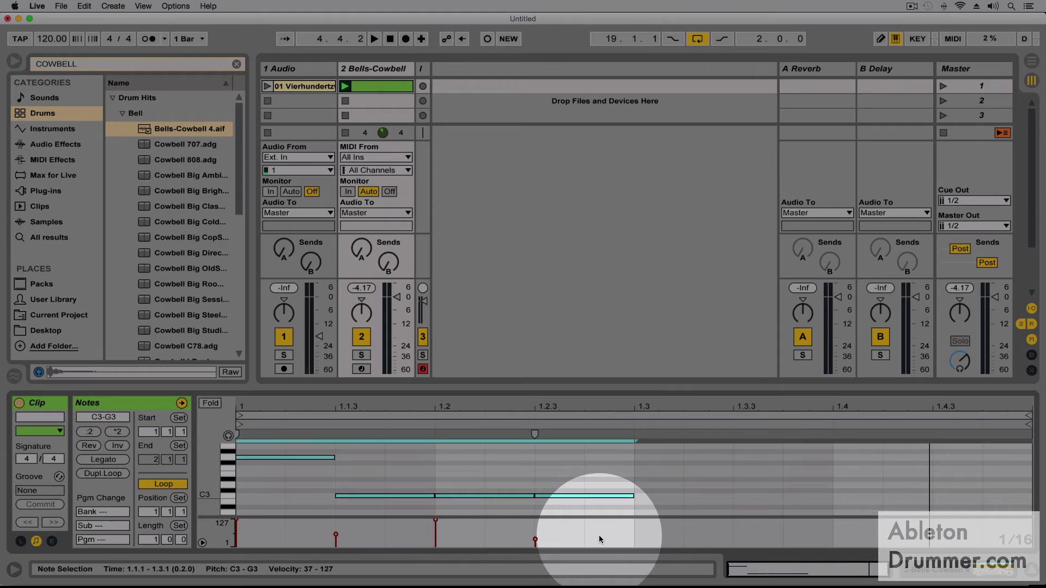
right_click(541, 479)
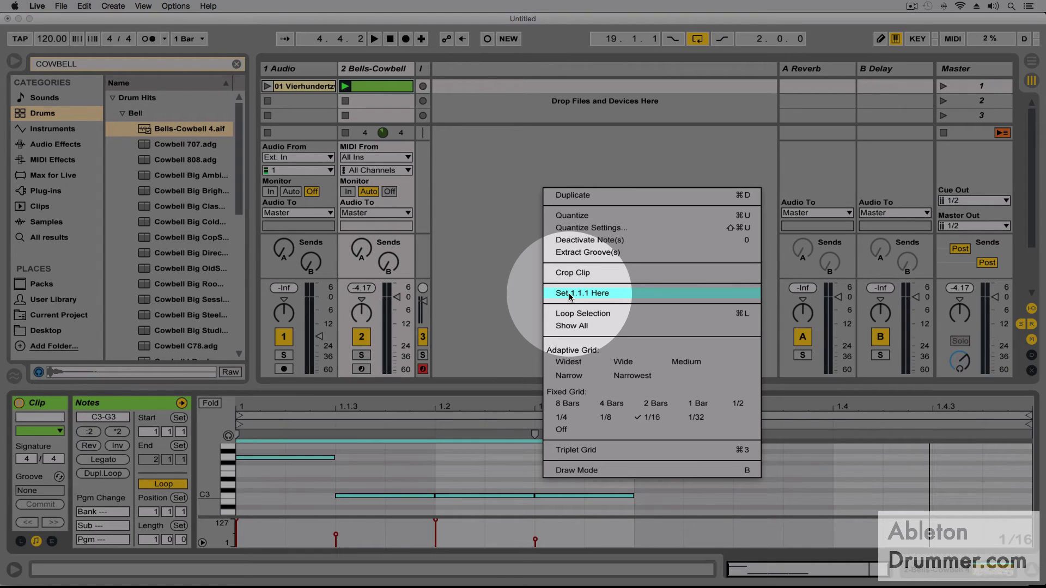
left_click(511, 469)
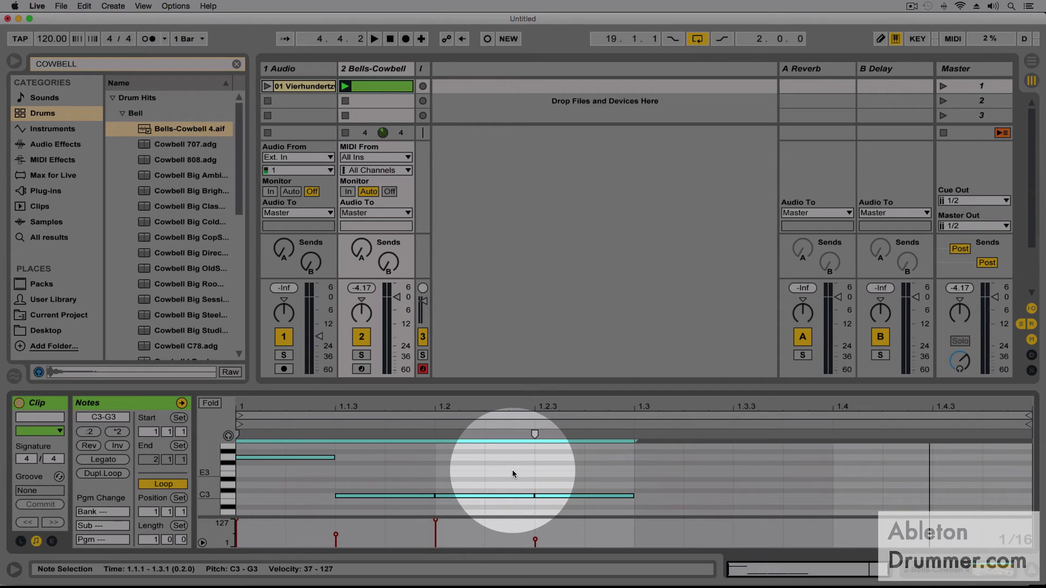
Paste the copied notes at beat 1.3.1 to fill the second half of the bar
left_click(635, 447)
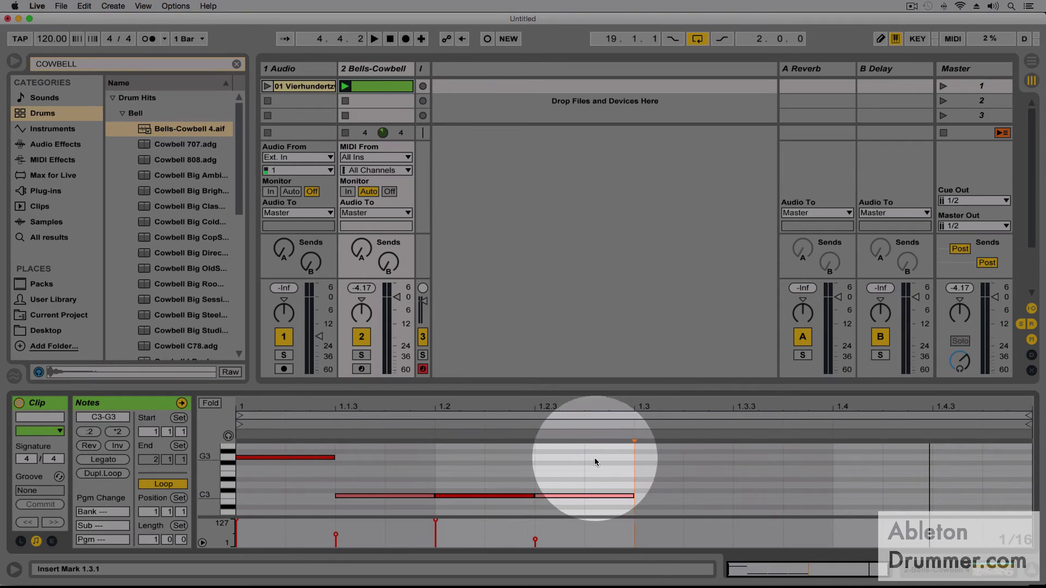
left_click(577, 464)
left_click(635, 460)
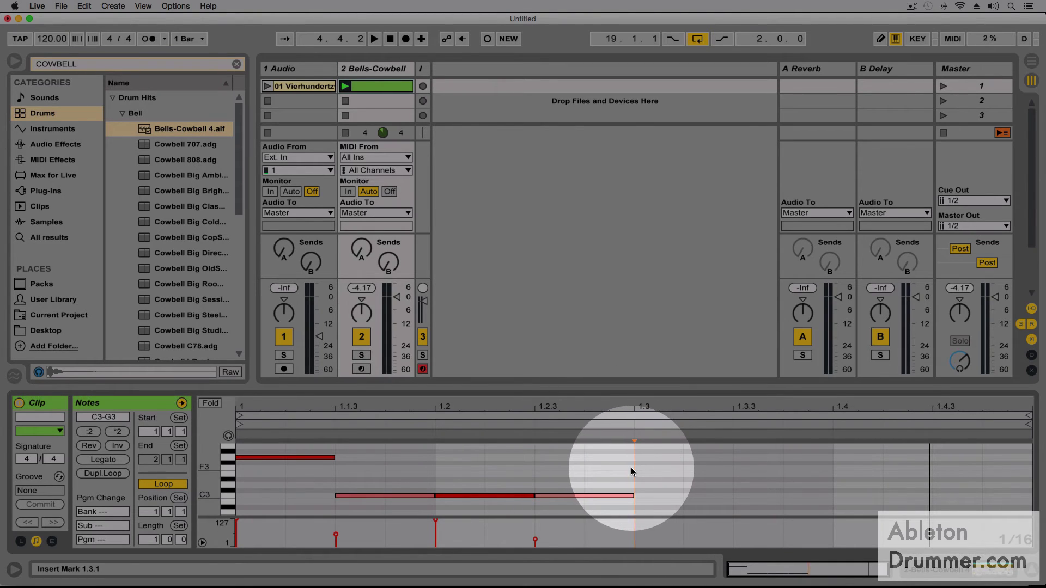
key("super+v")
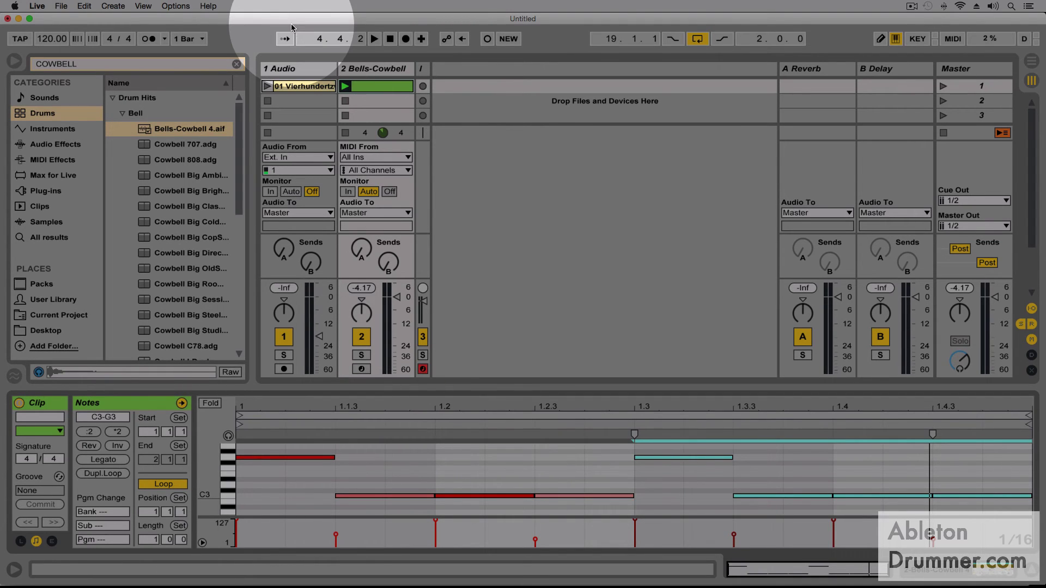
Lower the off-beat notes at 1.1.3, 1.2.3 and 1.3.3 to velocity 26, then replay the clip
key("space")
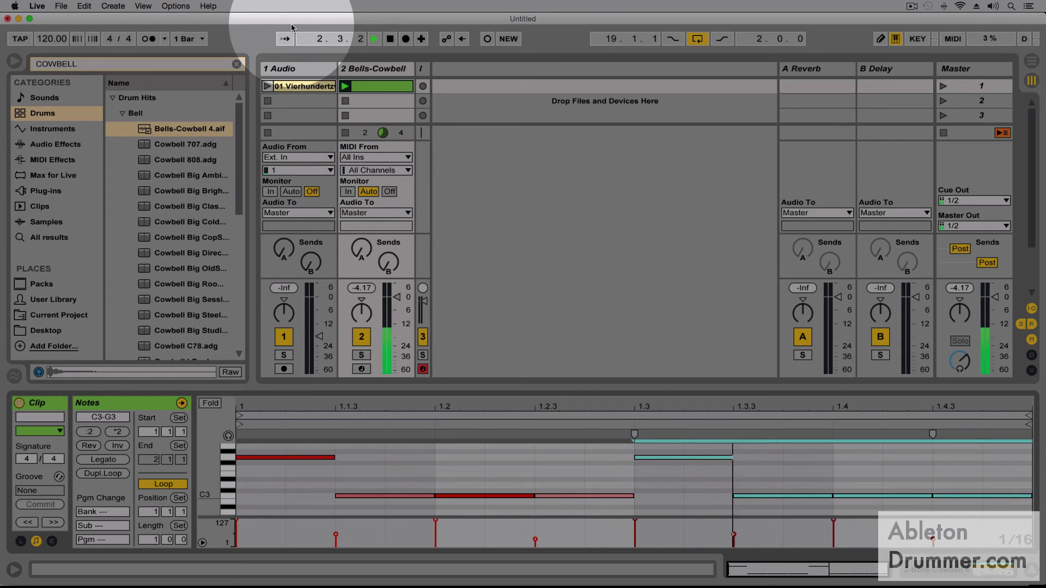
key("space")
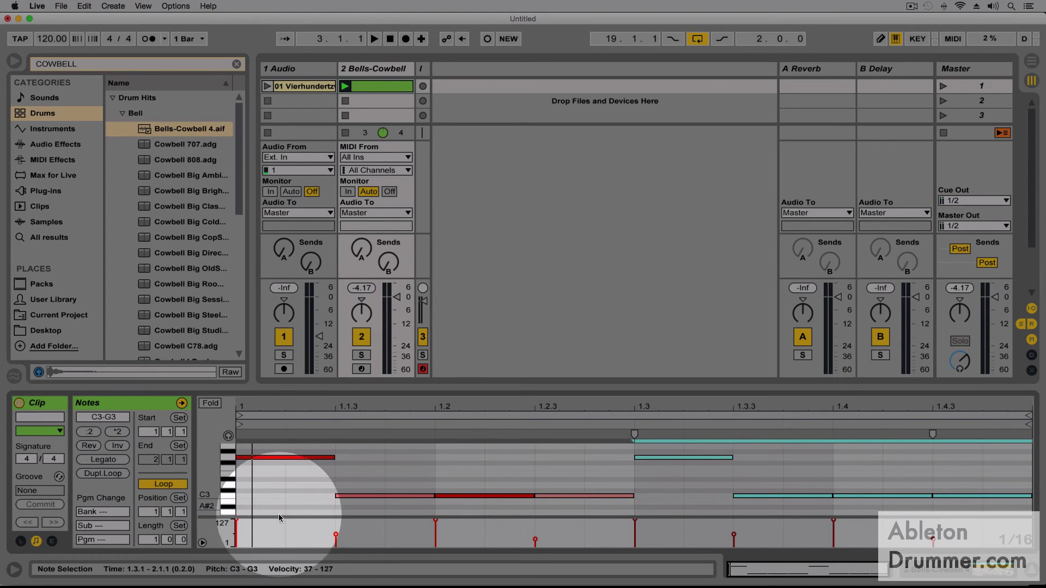
left_click_drag(337, 536, 336, 541)
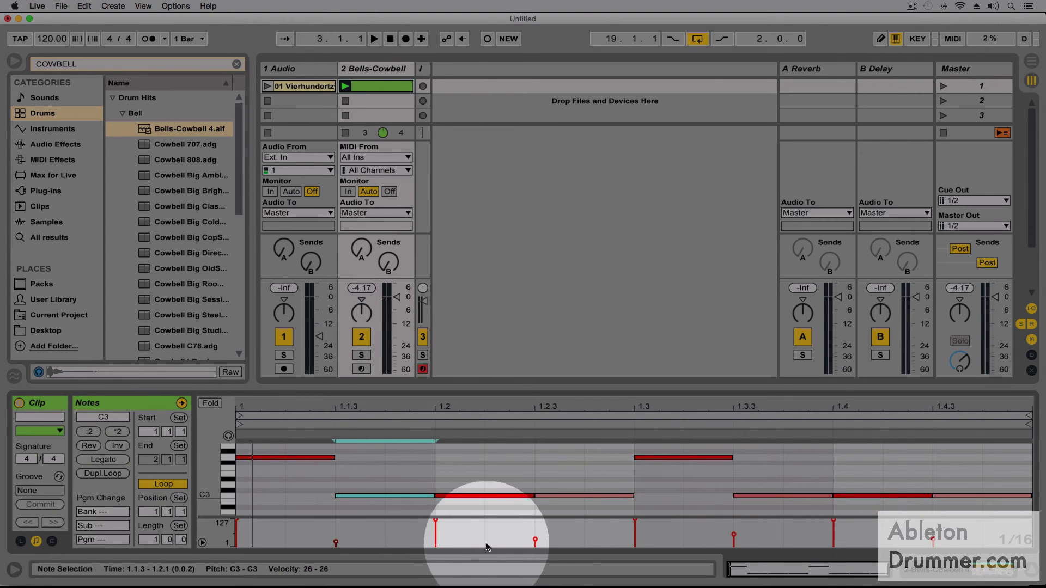
left_click_drag(535, 538, 535, 543)
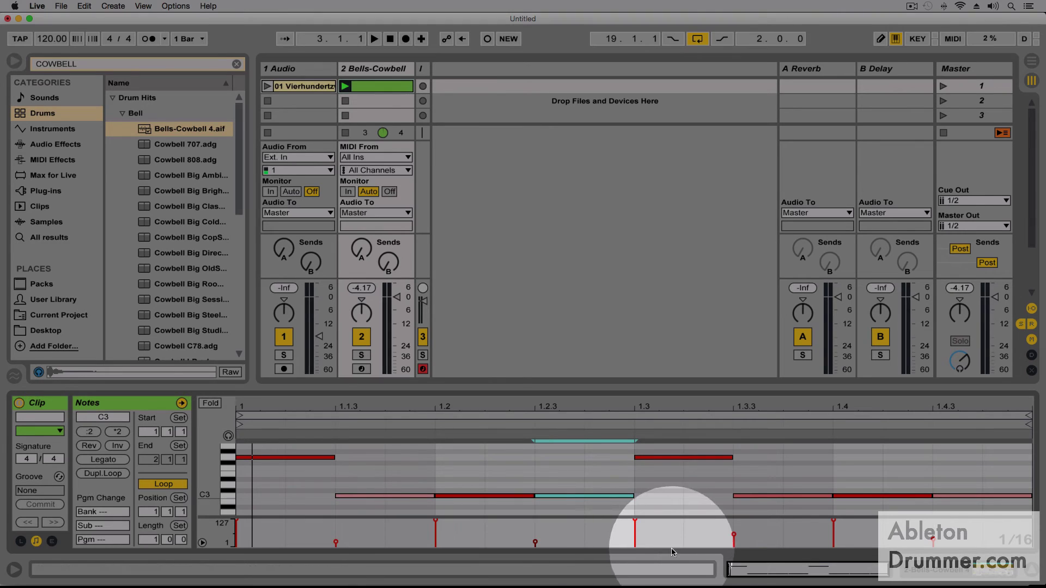
left_click_drag(735, 535, 736, 543)
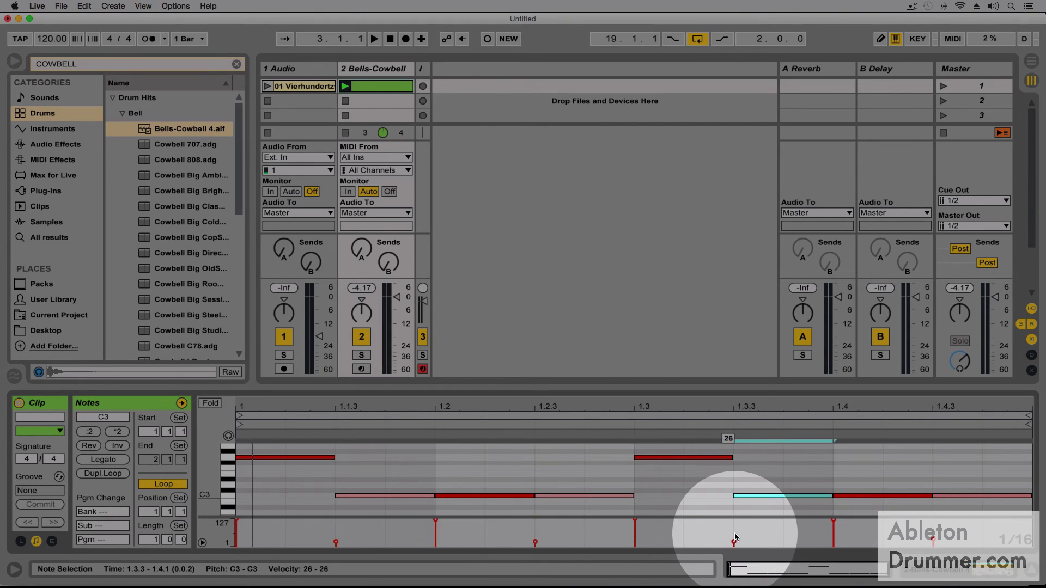
left_click(933, 541)
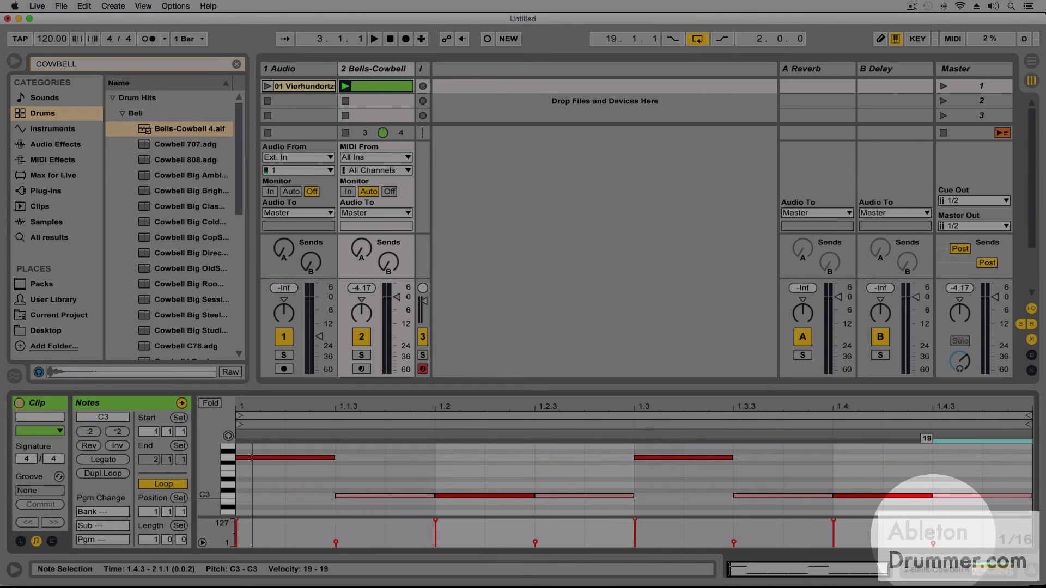
key("space")
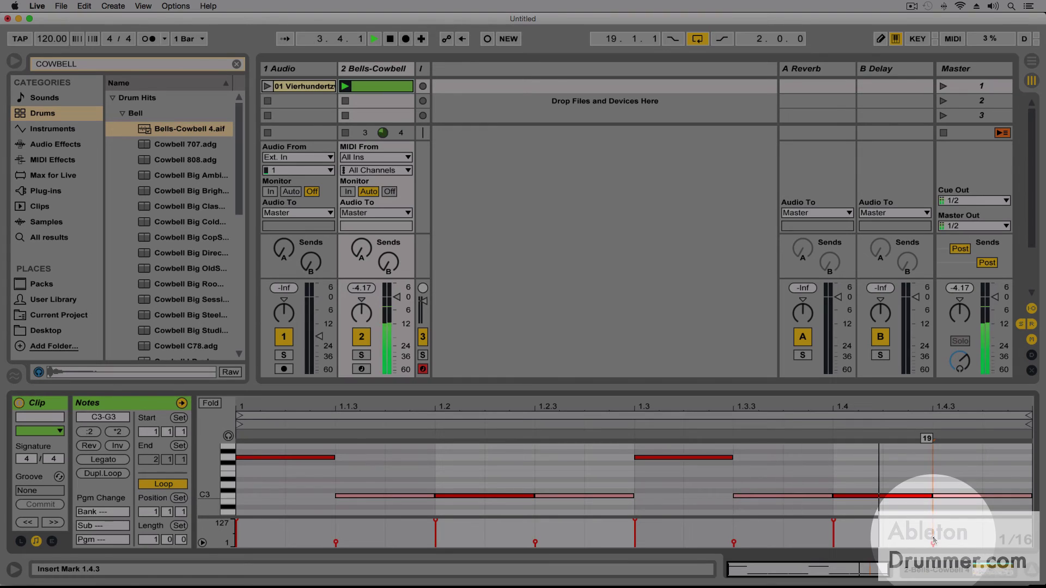
Stop playback and move the third-beat cowbell note from G3 down to C3
key("space")
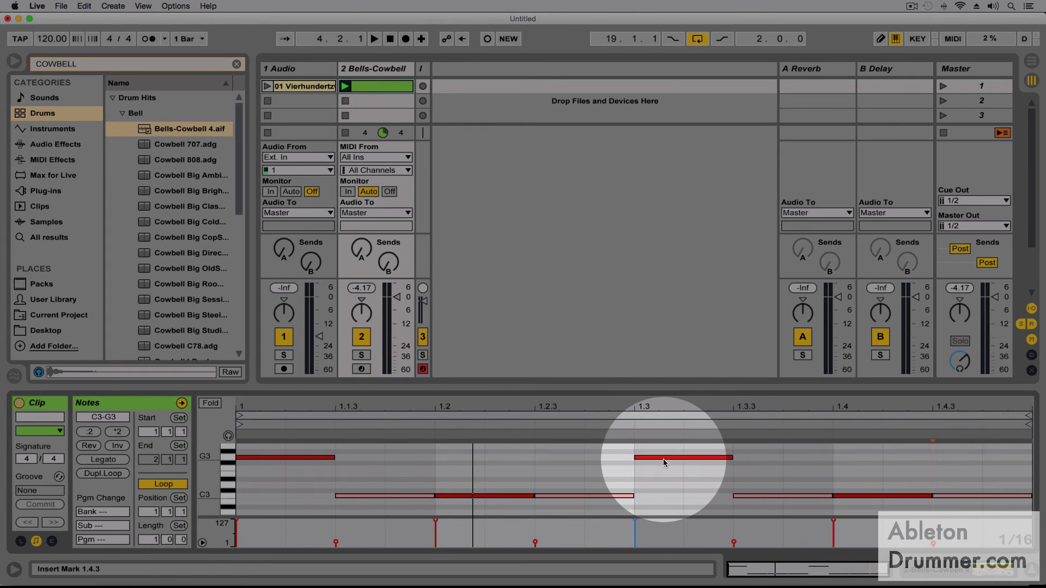
left_click_drag(664, 459, 667, 496)
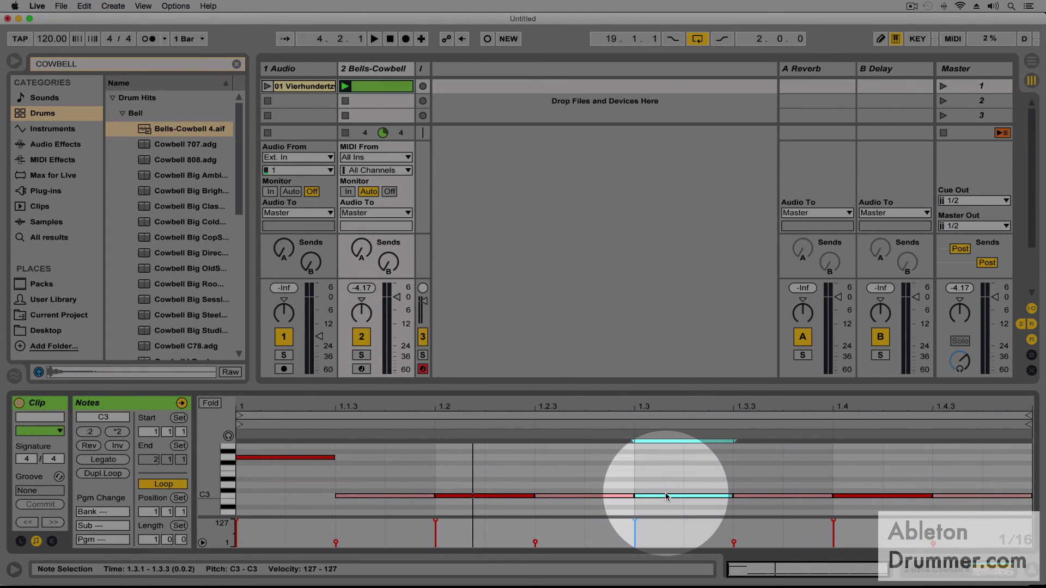
left_click(692, 504)
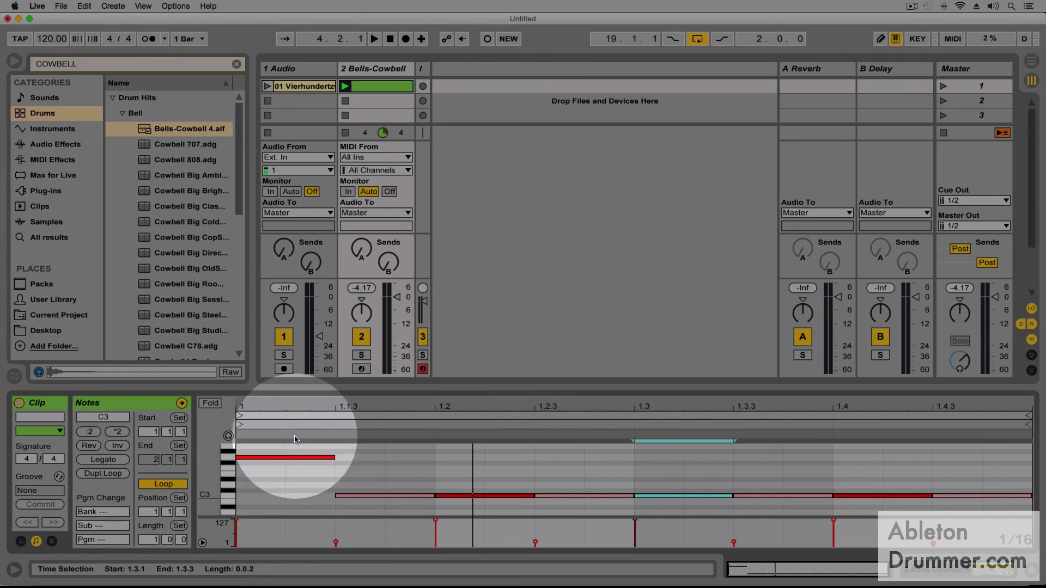
Audition the G3 downbeat and raise the 1.2 quarter note's velocity to 125
left_click(256, 458)
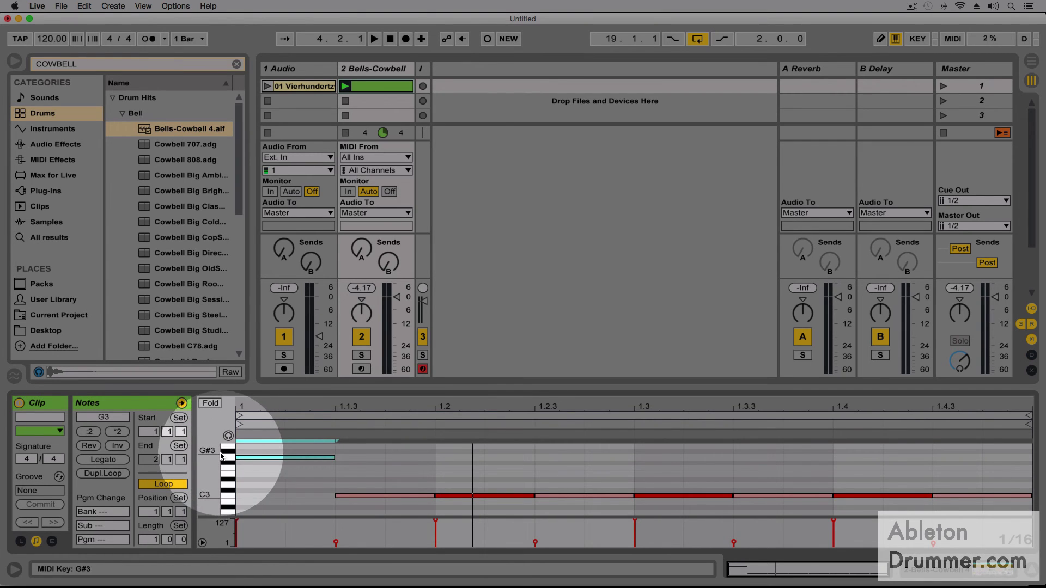
left_click(230, 461)
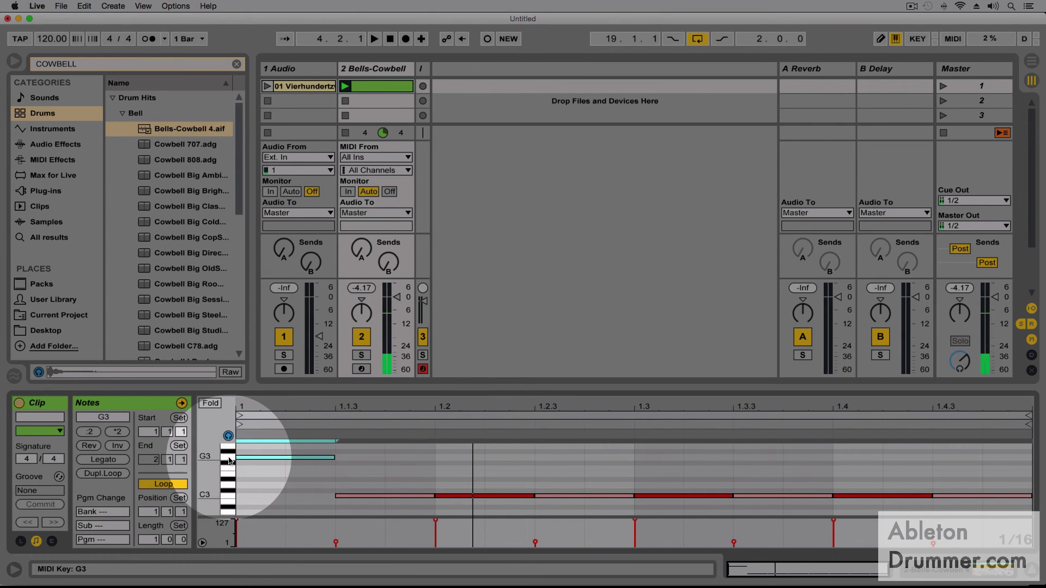
left_click(373, 504)
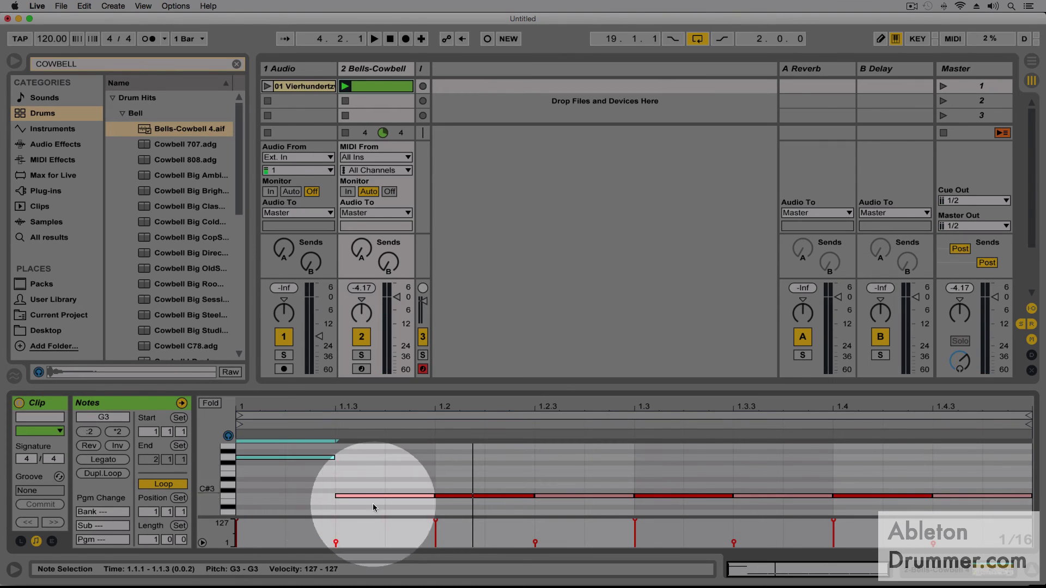
left_click(462, 497)
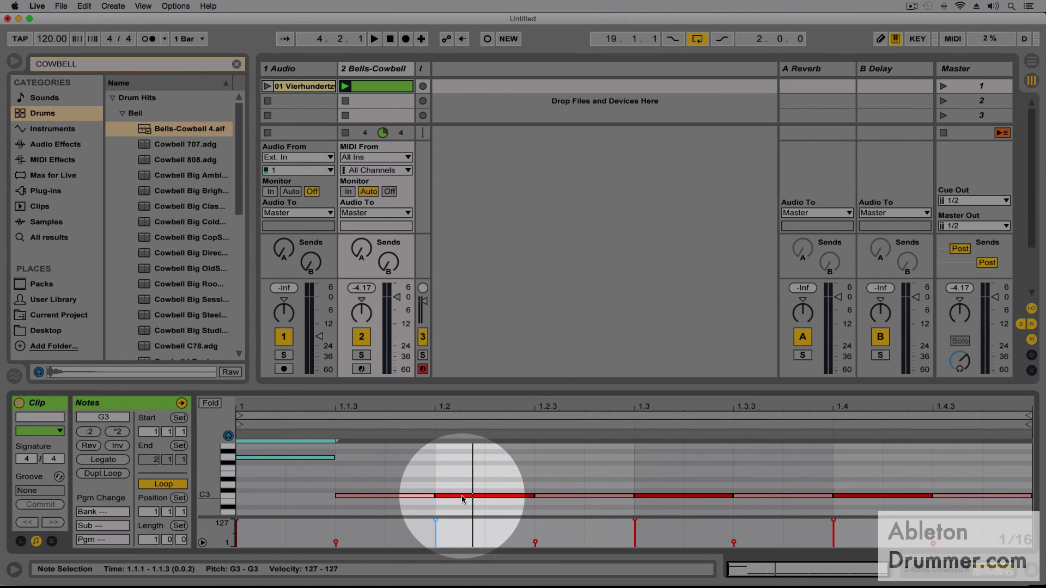
left_click(662, 497)
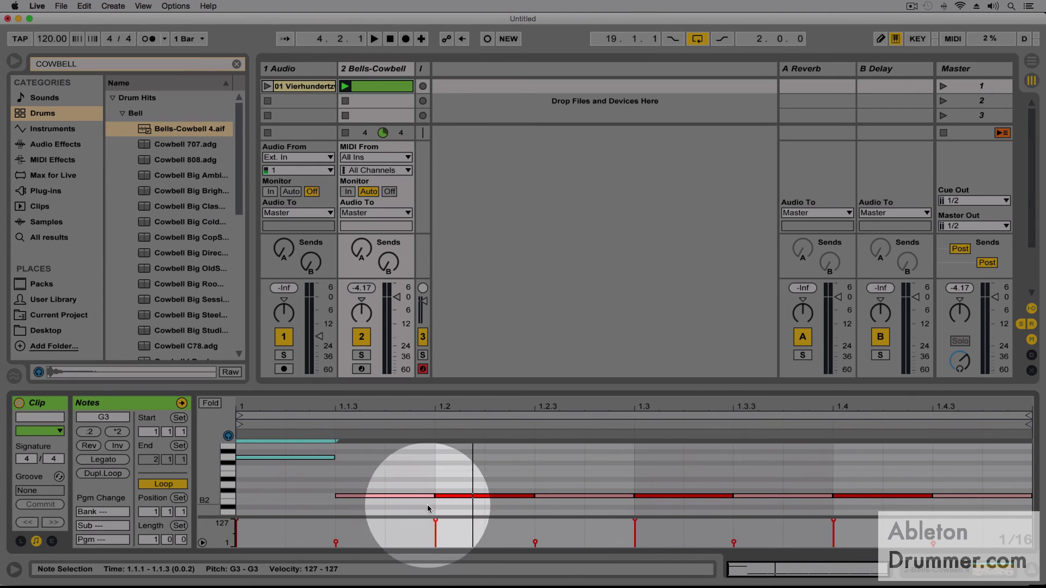
left_click(436, 524)
left_click_drag(434, 523, 436, 520)
left_click(348, 521)
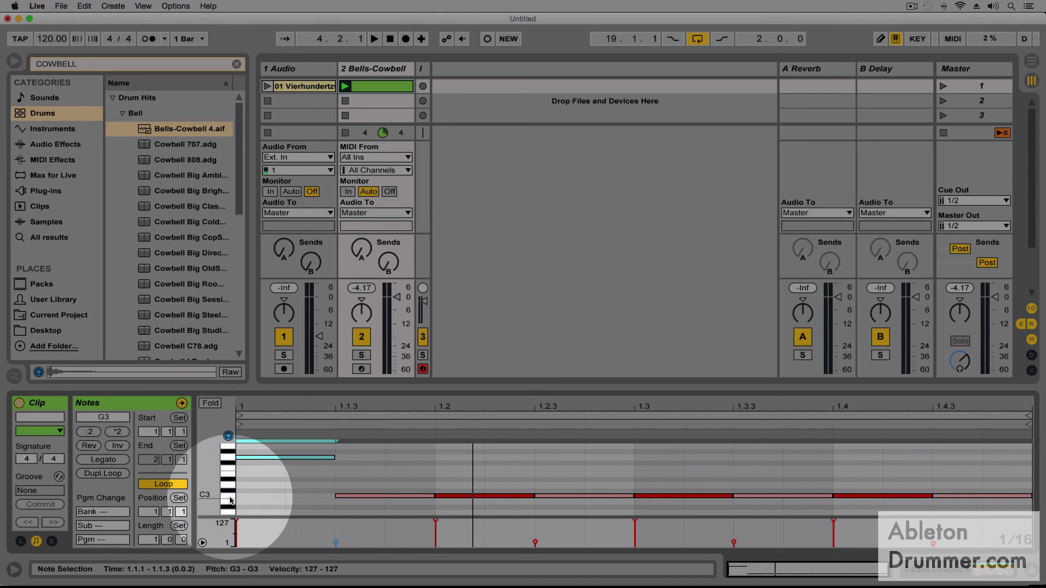
Listen to the loop, then lower the project tempo from 99 to 64 BPM
left_click(347, 525)
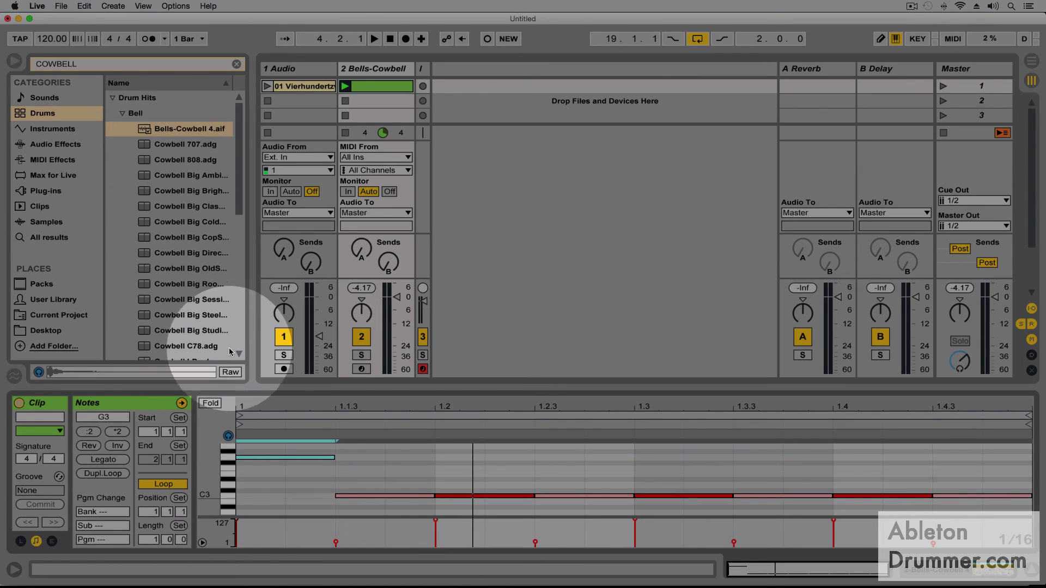
scroll(284, 338, "down", 1)
key("space")
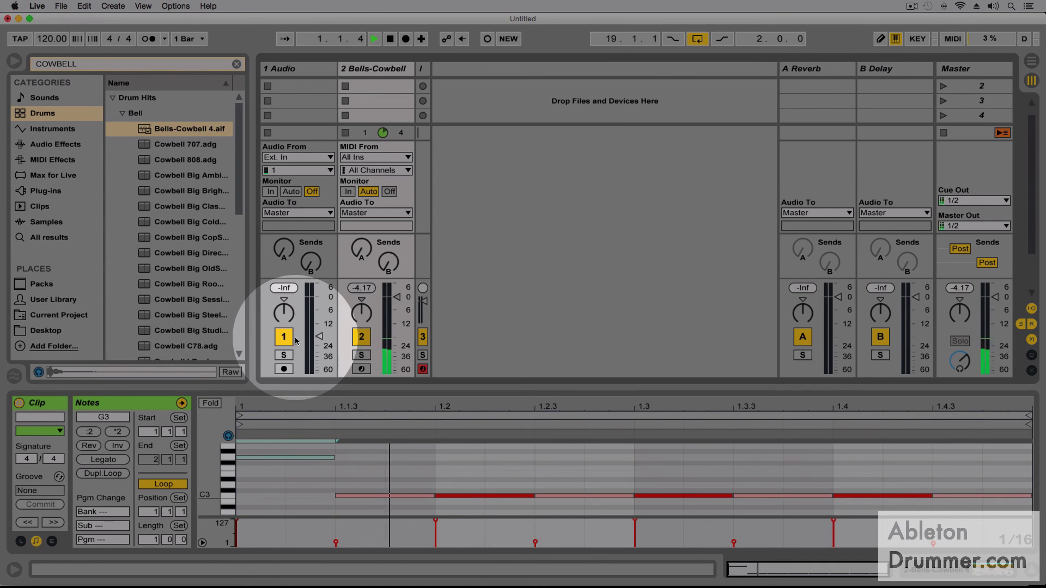
scroll(390, 208, "up", 1)
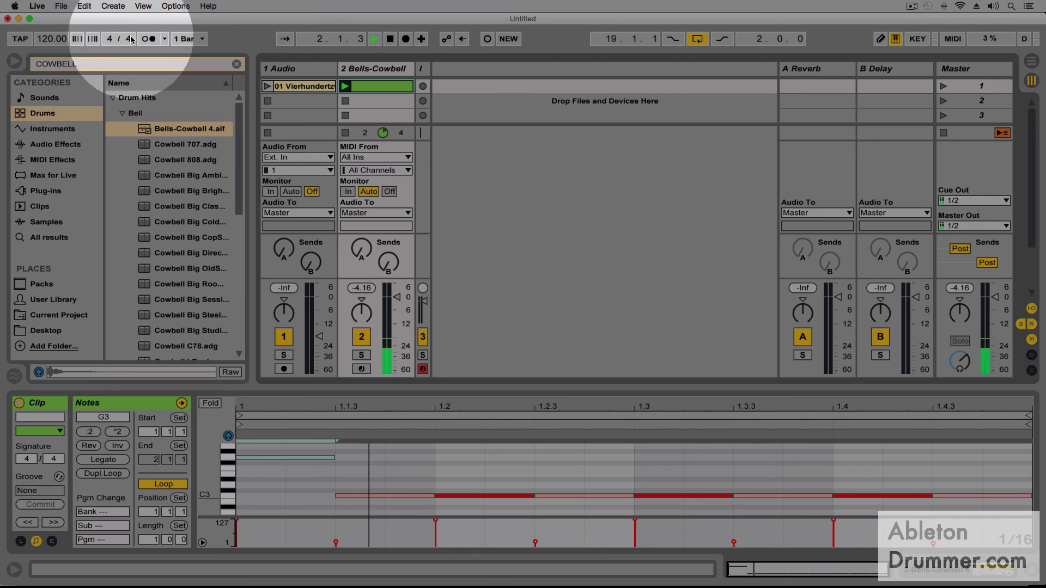
key("space")
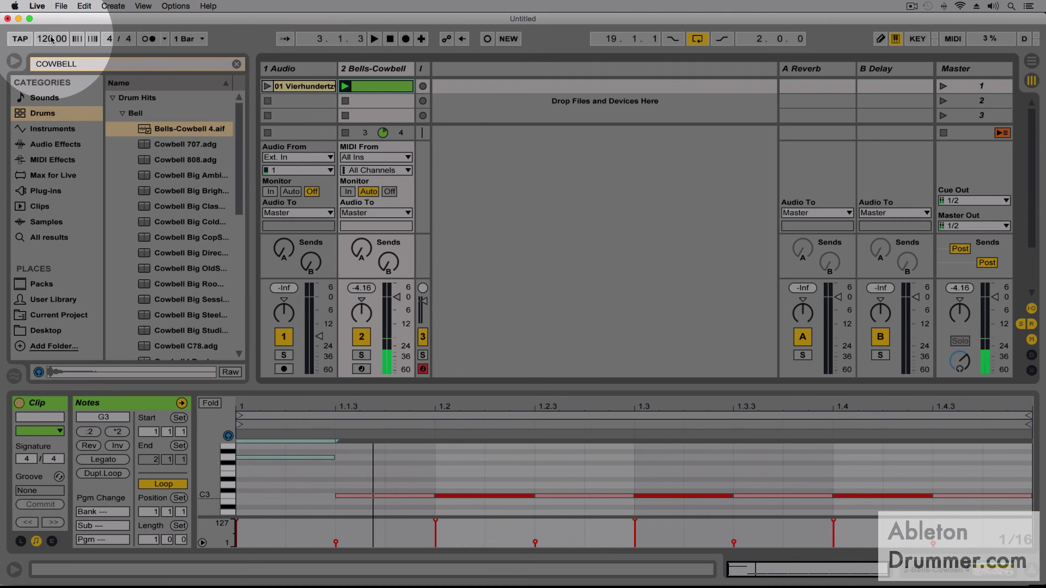
left_click(51, 38)
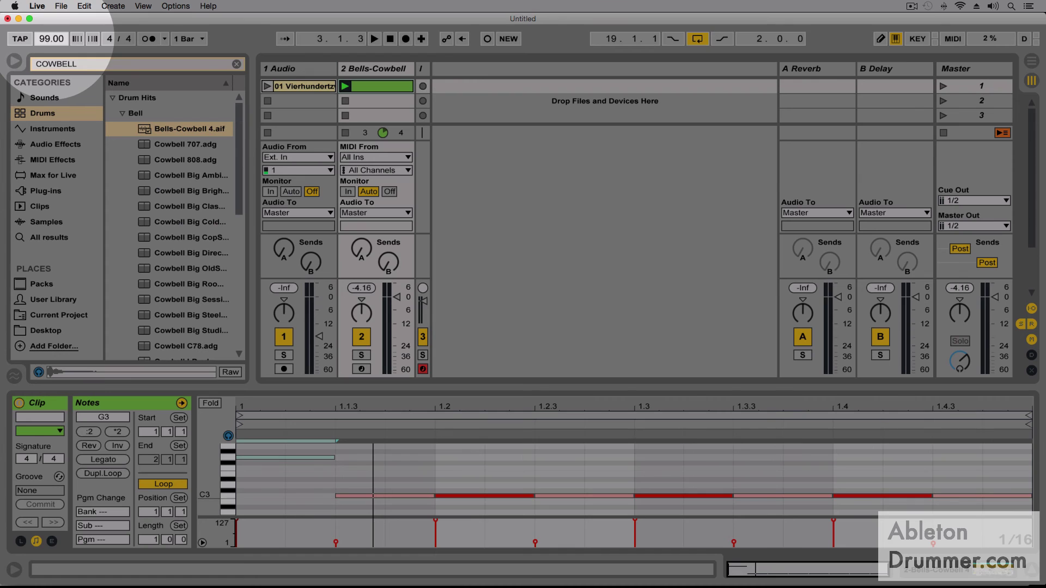
key("space")
left_click_drag(52, 39, 51, 37)
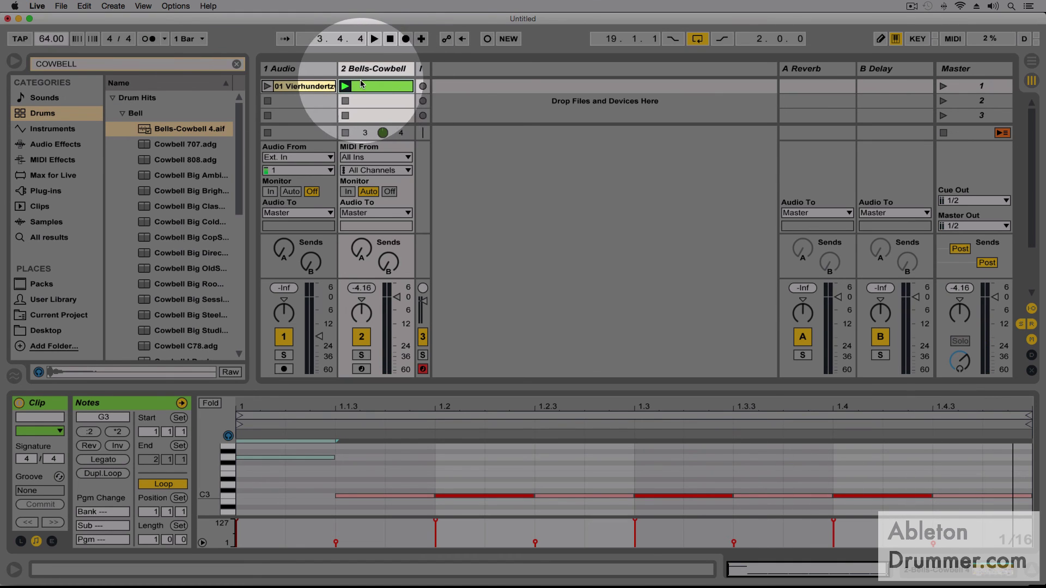
Launch track 1's audio clip, raise its fader to about -11 dB, and bring the tempo back up
left_click(297, 87)
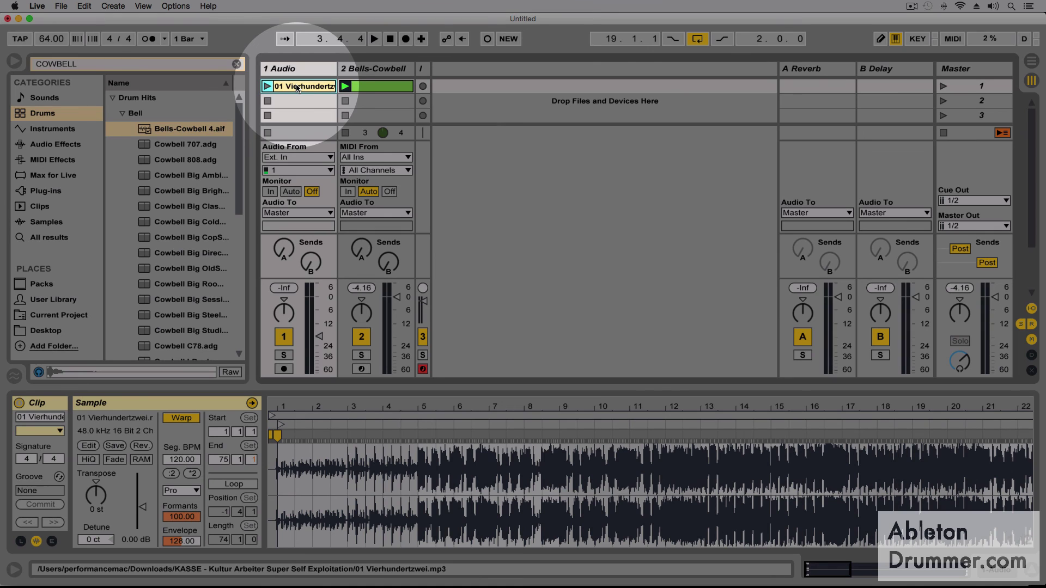
left_click(267, 87)
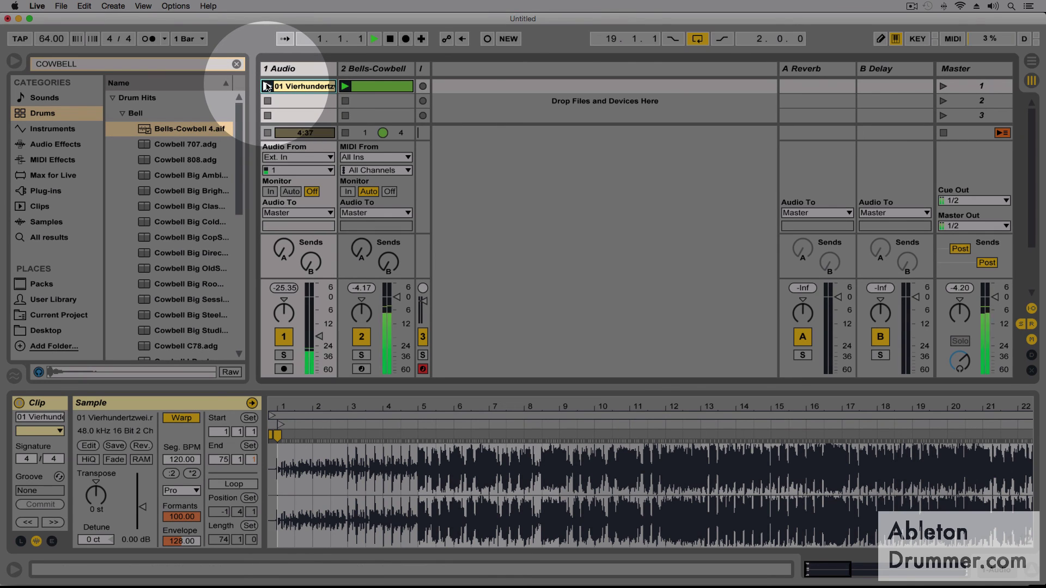
left_click_drag(317, 381, 307, 333)
left_click_drag(51, 38, 53, 37)
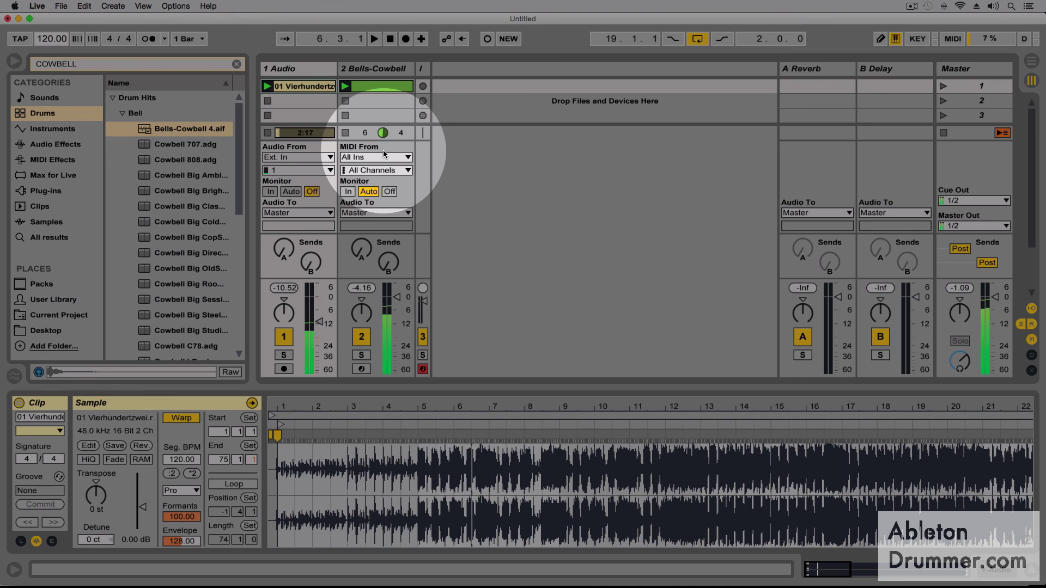
Set the Bells-Cowbell track fader to about -8 dB and reselect the track to show its notes
left_click_drag(396, 297, 396, 326)
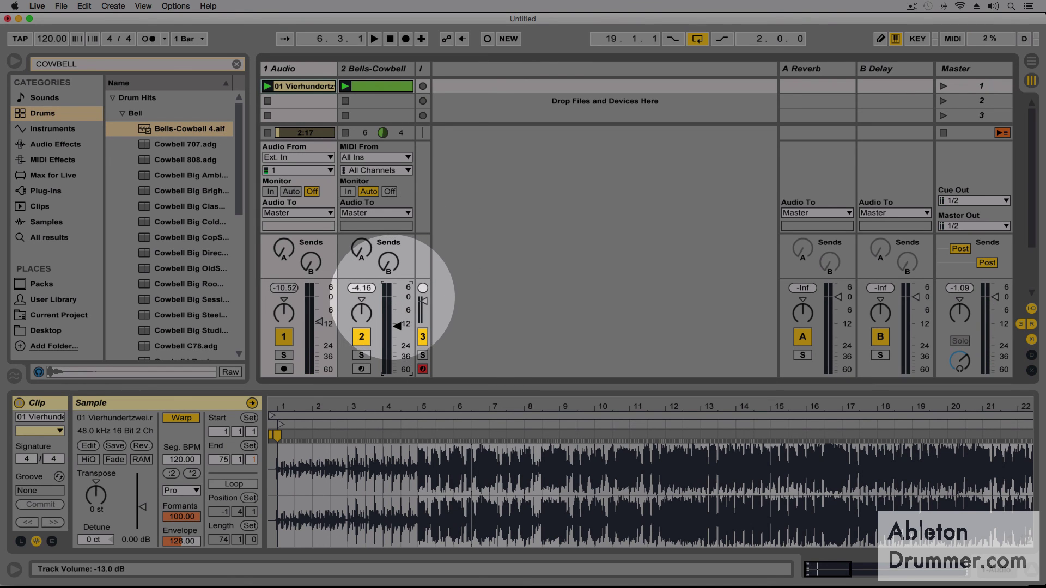
left_click(376, 68)
left_click_drag(396, 295, 396, 319)
left_click(366, 68)
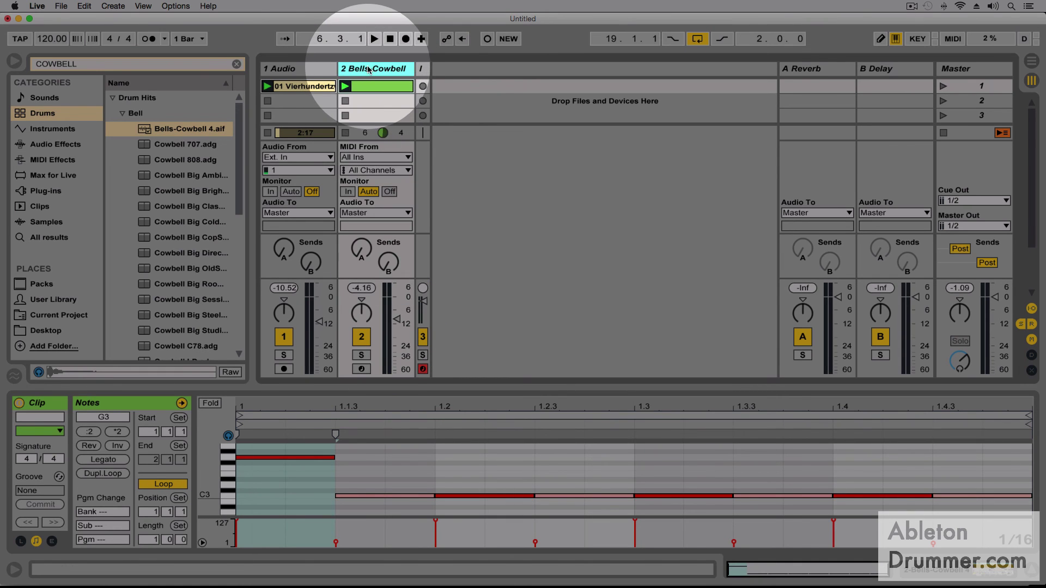